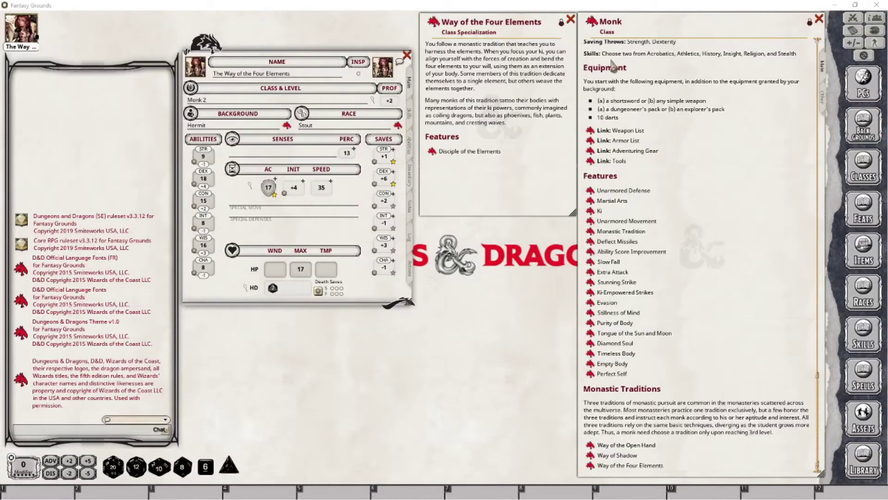
# Add one Monk level to the character and choose Way of the Four Elements as its monastic tradition
pyautogui.click(598, 29)
pyautogui.moveTo(237, 106); pyautogui.dragTo(197, 100)
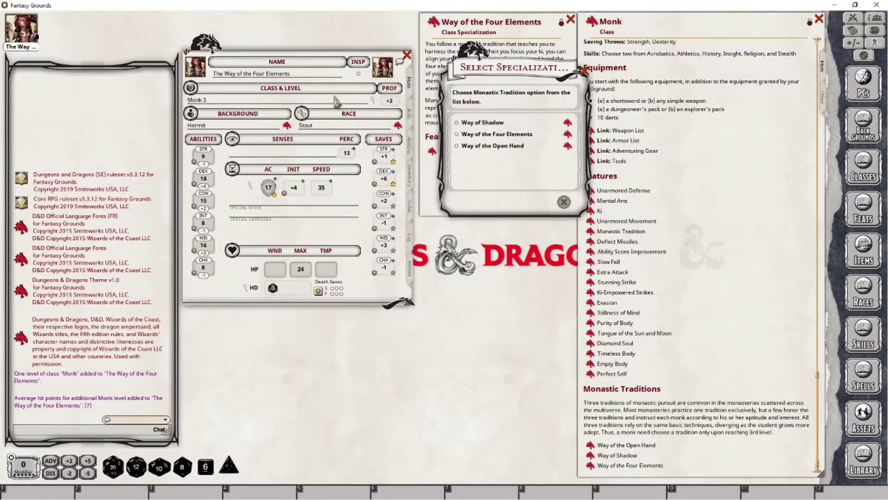
pyautogui.click(464, 134)
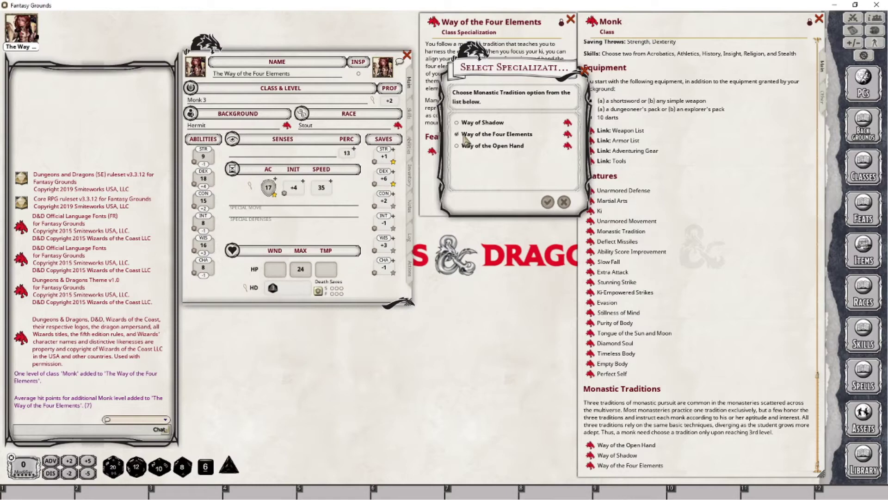
pyautogui.click(548, 201)
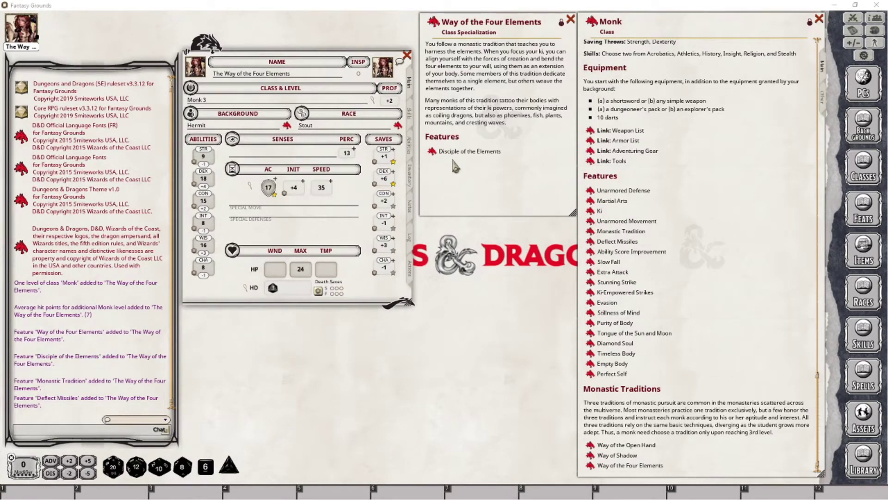
# Open the Disciple of the Elements feature and read its ki casting rules and elemental disciplines
pyautogui.click(439, 155)
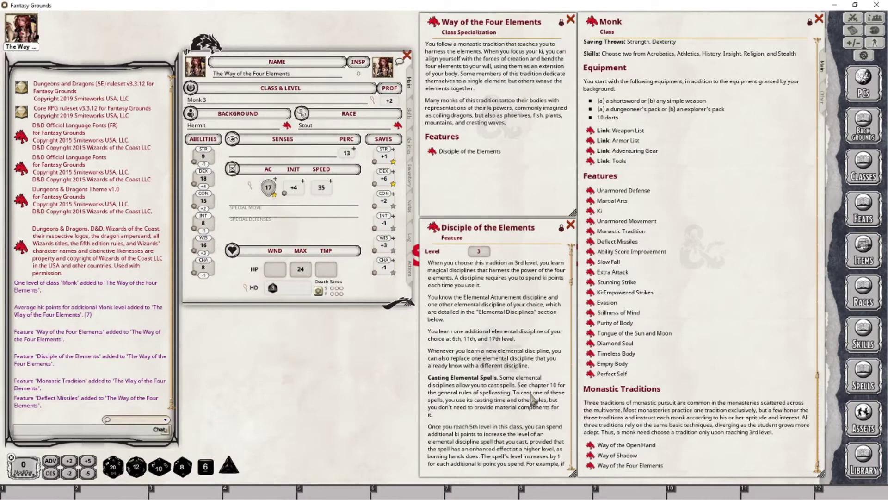
pyautogui.scroll(-3, 536, 398)
pyautogui.moveTo(573, 298); pyautogui.dragTo(572, 254)
pyautogui.scroll(-6, 486, 366)
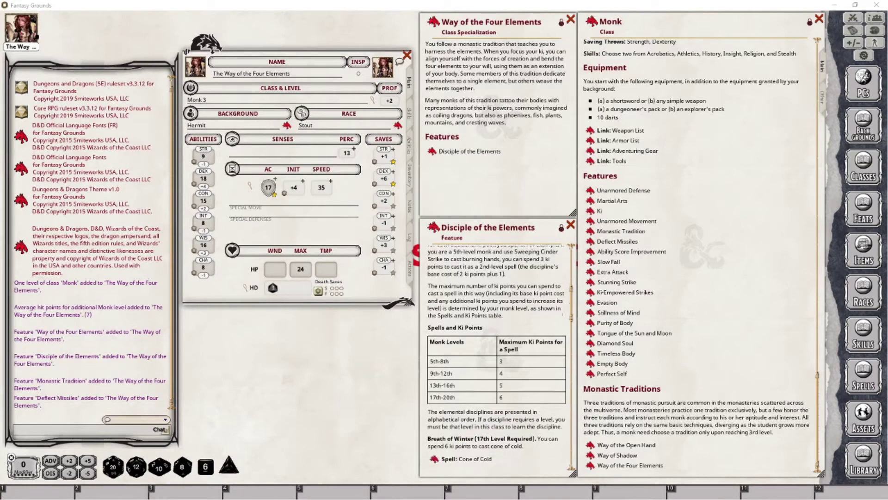
pyautogui.click(494, 358)
pyautogui.scroll(-8, 494, 363)
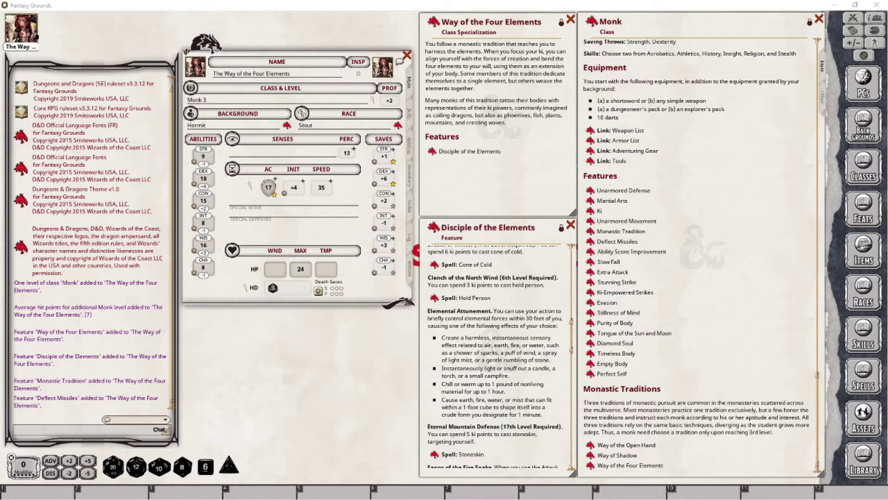
pyautogui.scroll(-5, 497, 357)
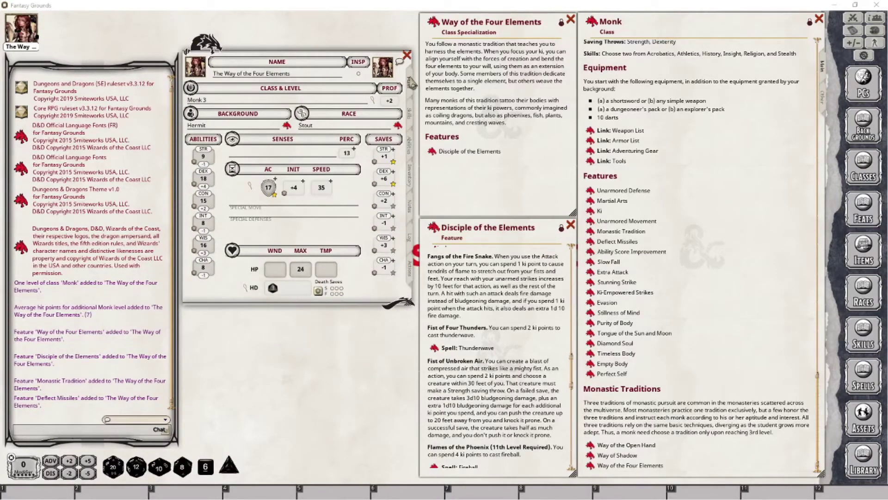
# Add the Thunderwave, Gust of Wind and Burning Hands spells from Disciple of the Elements to the character's actions
pyautogui.click(411, 273)
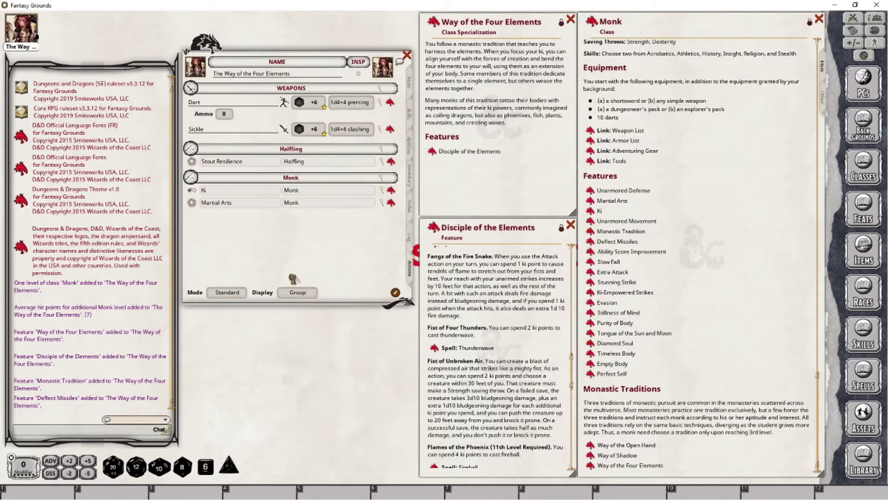
pyautogui.moveTo(283, 268); pyautogui.dragTo(284, 267)
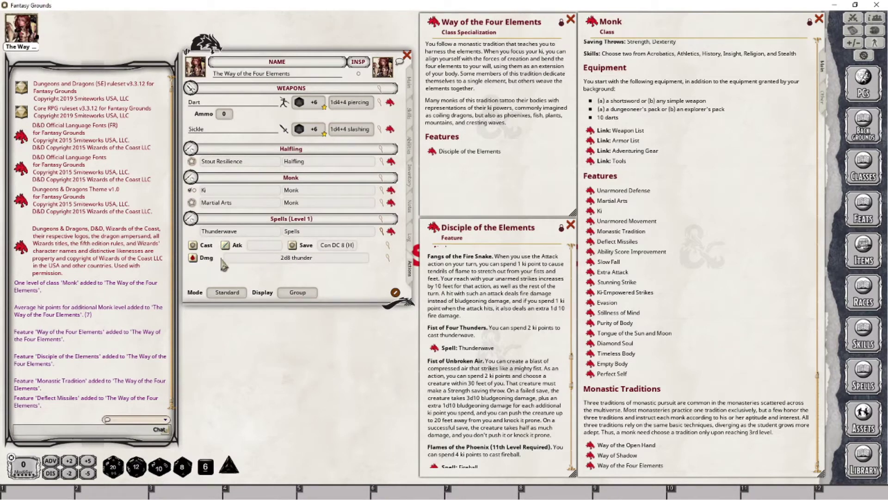
pyautogui.scroll(-2, 495, 356)
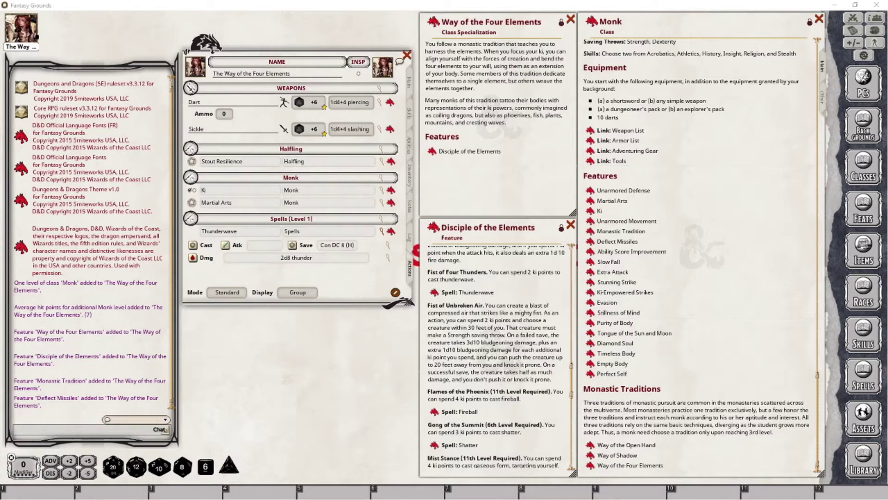
pyautogui.scroll(-5, 495, 356)
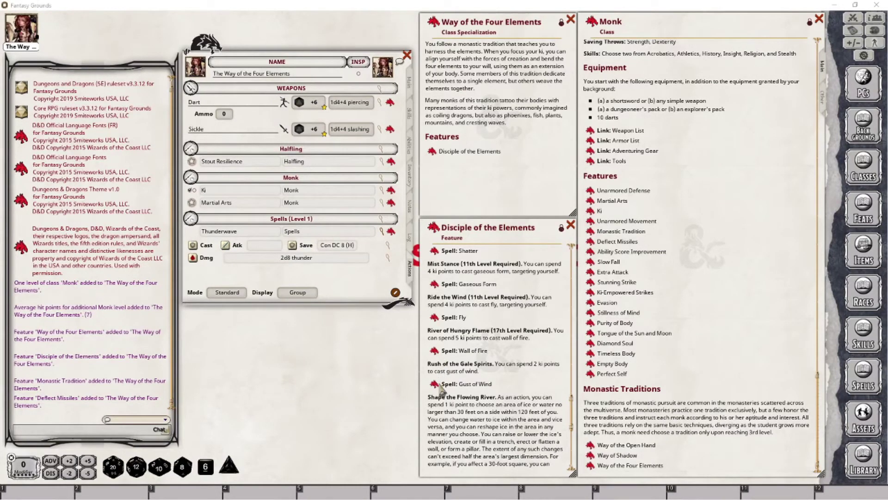
pyautogui.moveTo(433, 384); pyautogui.dragTo(306, 278)
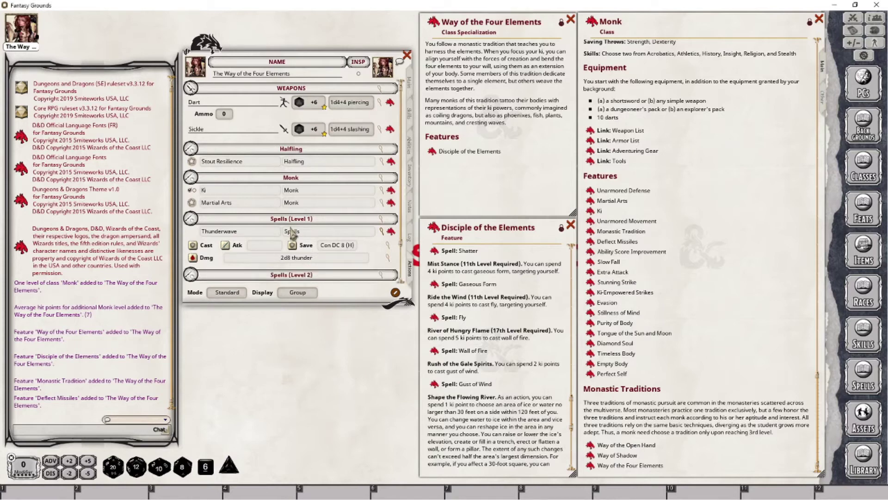
pyautogui.scroll(-2, 300, 245)
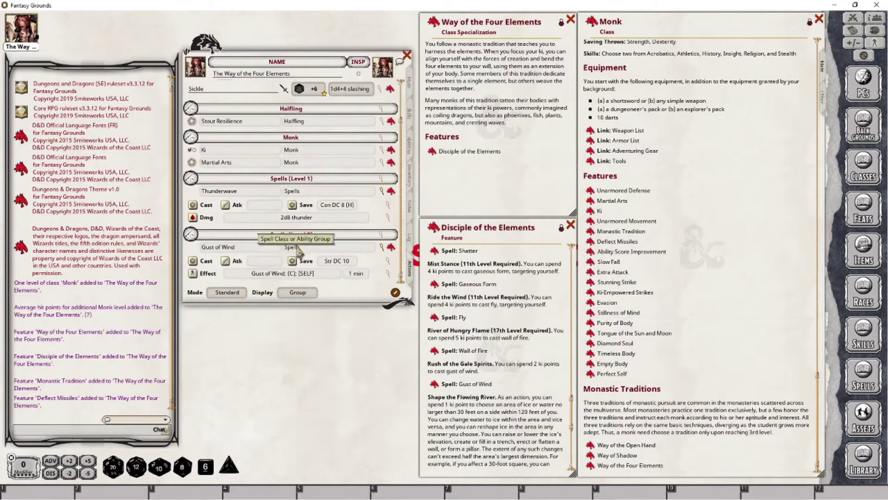
pyautogui.scroll(-5, 495, 356)
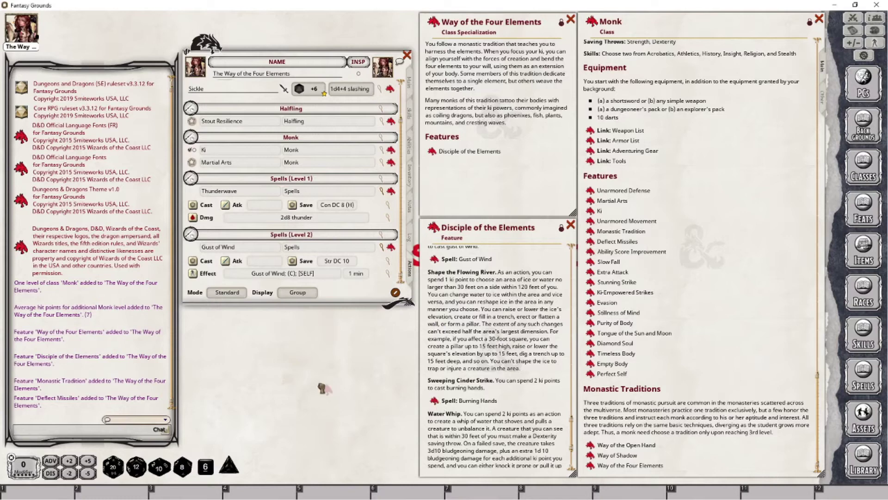
pyautogui.moveTo(286, 232); pyautogui.dragTo(280, 211)
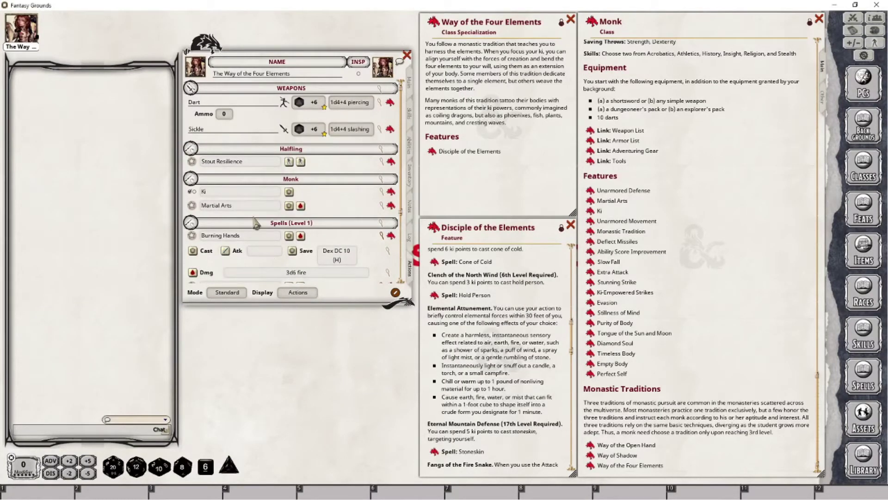
# Compare how the character's powers and spells are listed in the Standard, Combat and Preparation modes
pyautogui.scroll(-5, 259, 241)
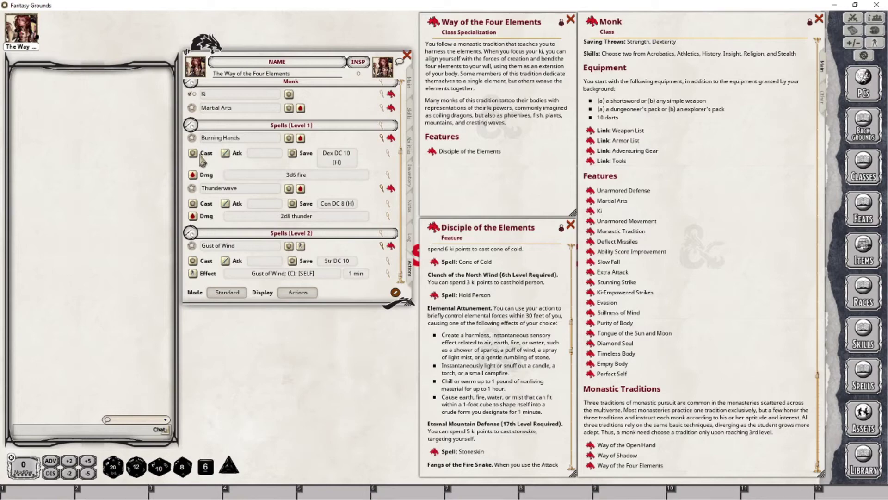
pyautogui.click(227, 292)
pyautogui.click(228, 292)
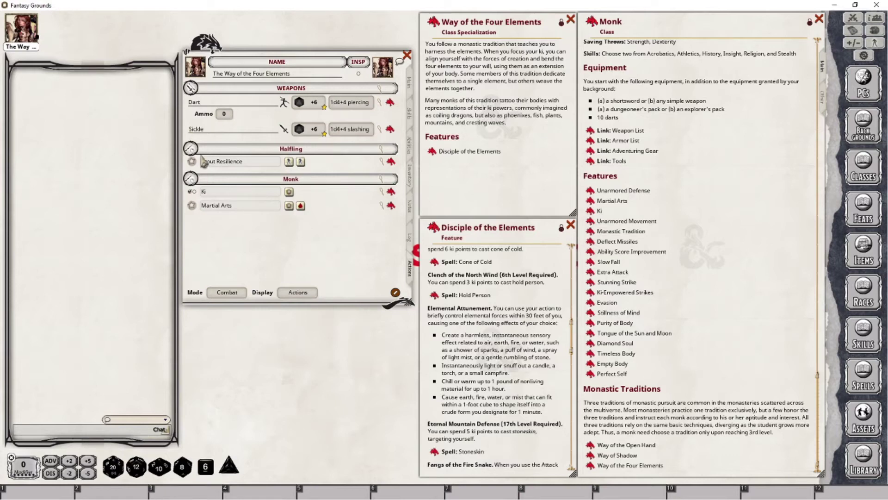
pyautogui.click(244, 297)
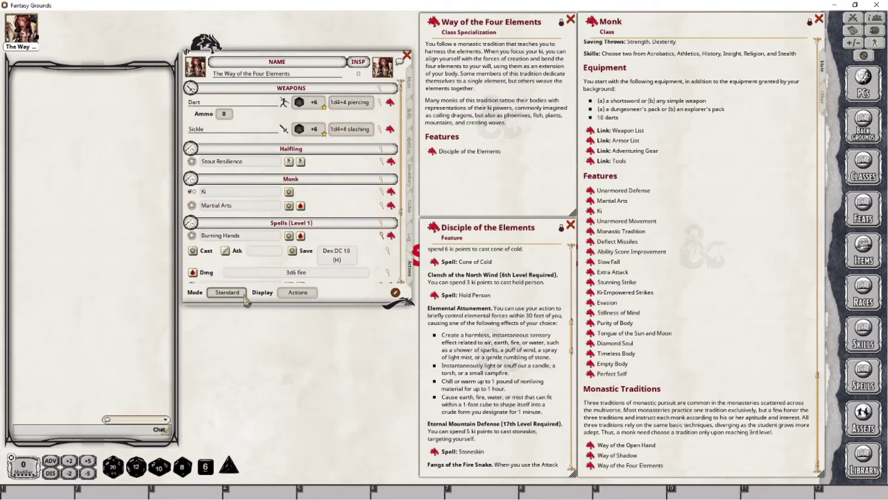
pyautogui.scroll(-5, 246, 241)
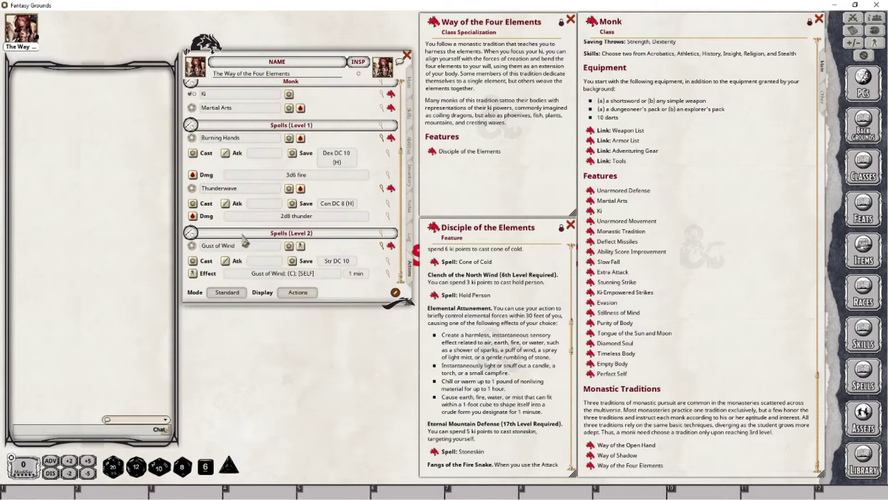
pyautogui.click(238, 296)
pyautogui.click(238, 296)
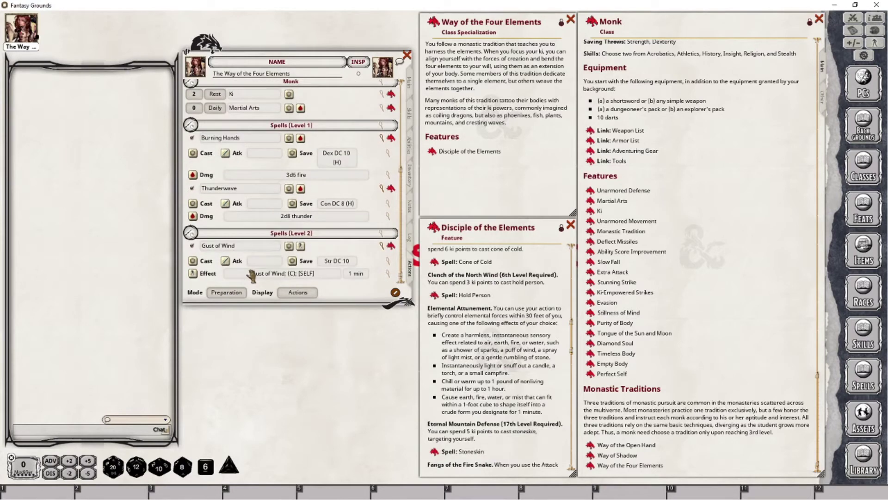
pyautogui.click(235, 300)
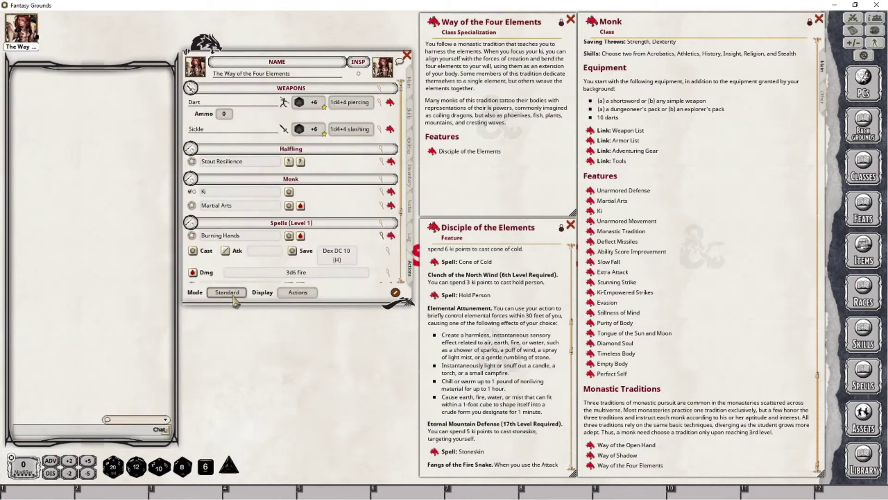
pyautogui.click(235, 300)
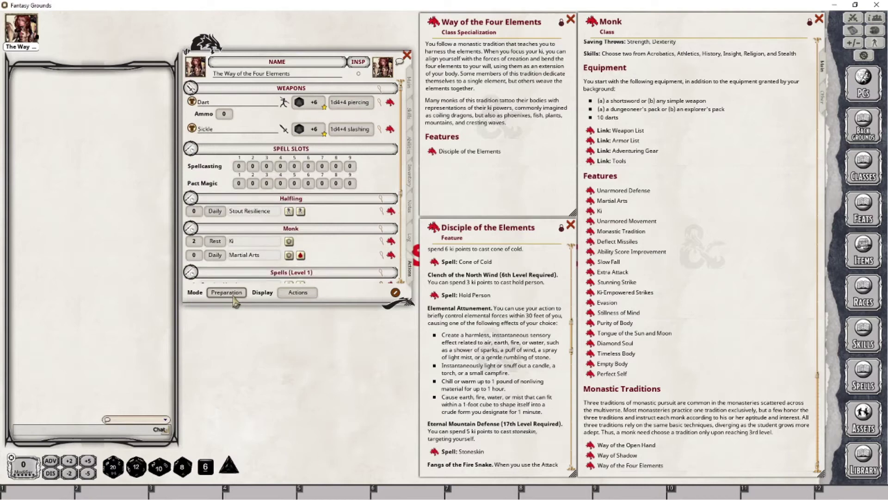
pyautogui.click(235, 300)
pyautogui.click(235, 299)
pyautogui.scroll(-3, 258, 244)
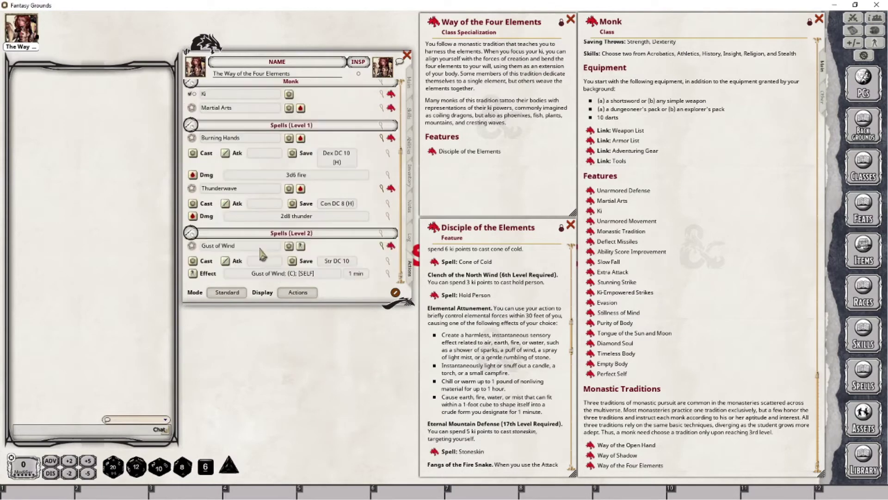
pyautogui.click(229, 292)
pyautogui.scroll(-3, 237, 259)
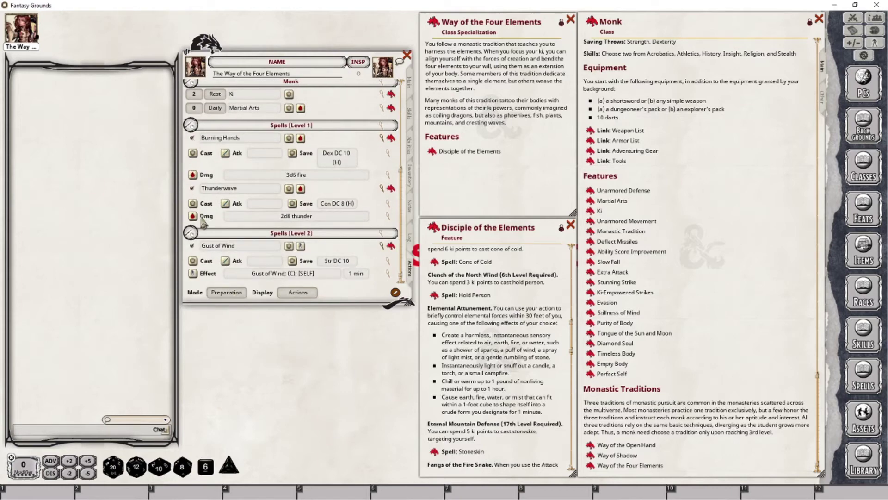
pyautogui.click(233, 292)
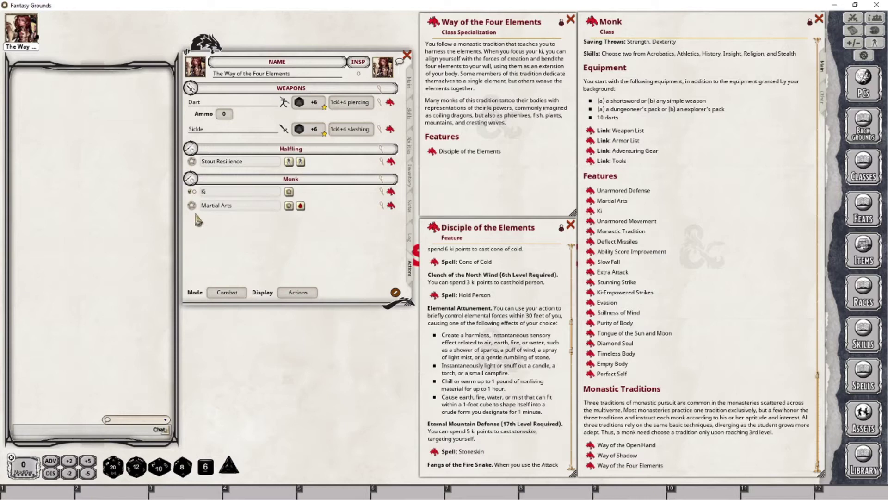
# Set the Ki power's uses per rest to 3 in Preparation mode, then return the actions to Standard mode
pyautogui.click(227, 292)
pyautogui.click(226, 292)
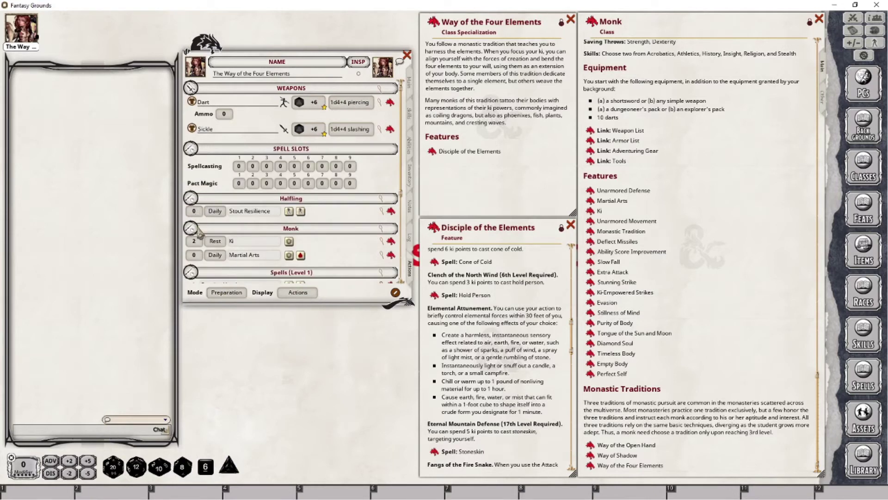
pyautogui.click(195, 241)
pyautogui.write('3')
pyautogui.click(219, 291)
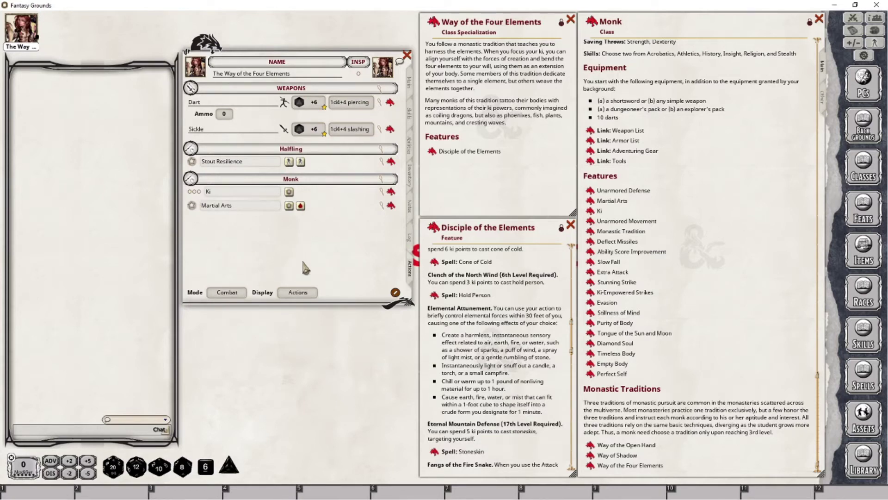
pyautogui.click(238, 291)
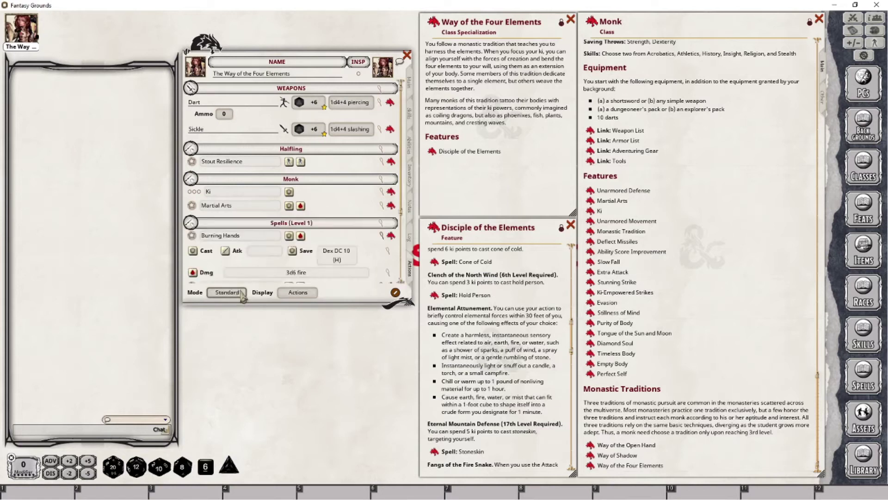
pyautogui.scroll(-3, 267, 262)
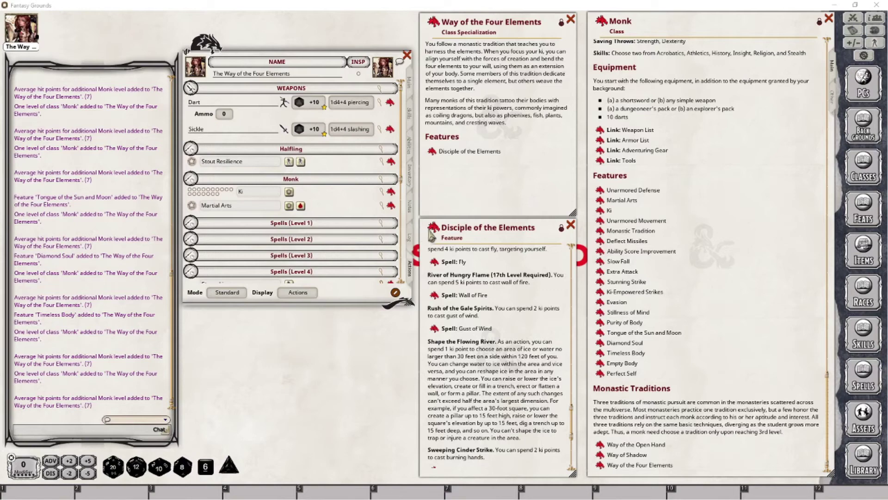
# Add Disciple of the Elements to the character's powers and assign it to the group "The Way of the Four Elements"
pyautogui.moveTo(263, 169); pyautogui.dragTo(228, 162)
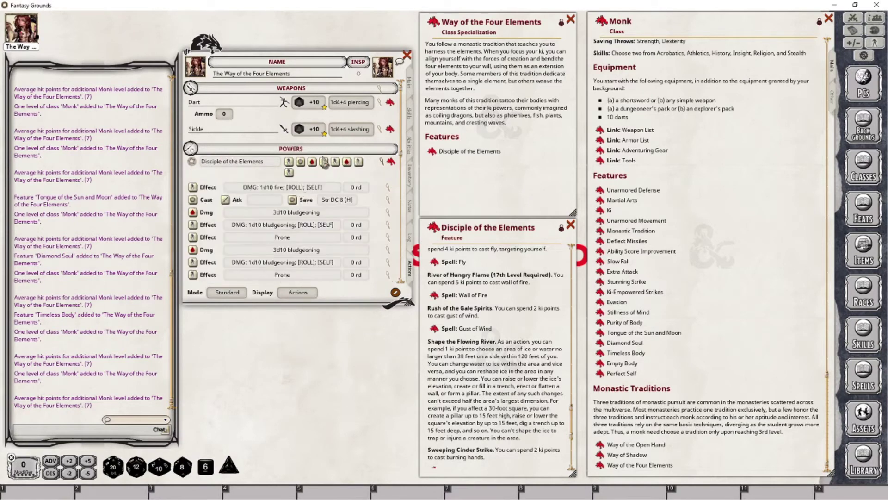
pyautogui.click(295, 292)
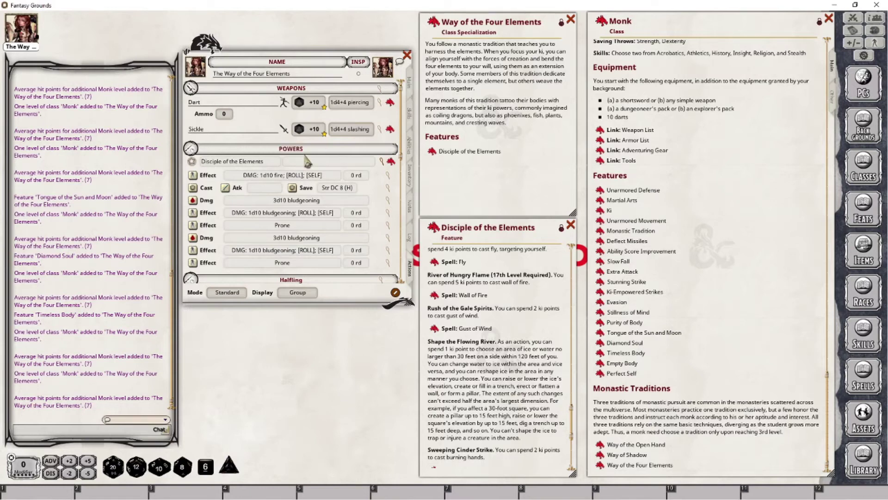
pyautogui.press('shift')
pyautogui.write('The Way of the Four Elements')
pyautogui.press('Tab')
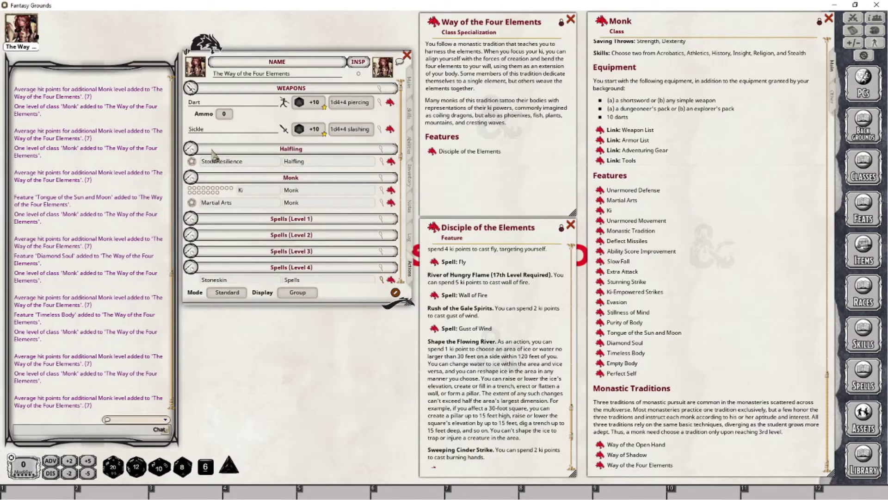
# Collapse the Halfling, Monk, Spells (Level 4) and Spells (Level 5) groups in the character's actions
pyautogui.click(192, 149)
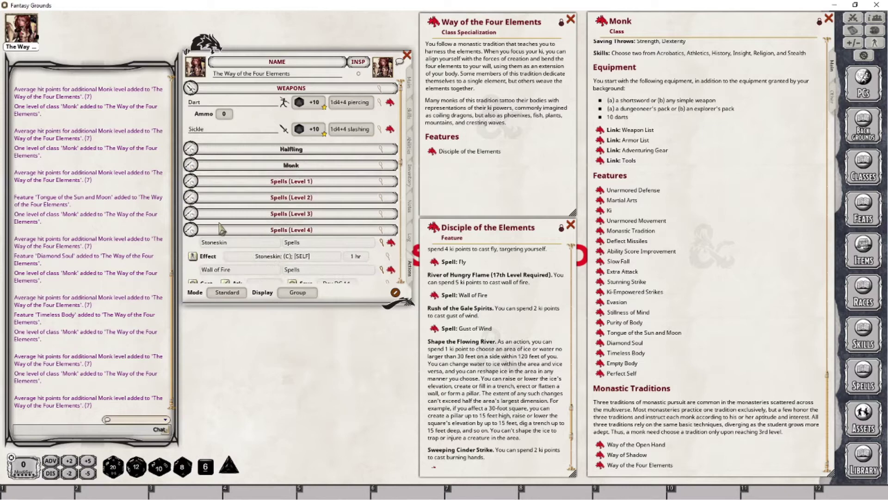
pyautogui.click(191, 230)
pyautogui.click(191, 246)
pyautogui.click(192, 274)
pyautogui.scroll(-4, 306, 222)
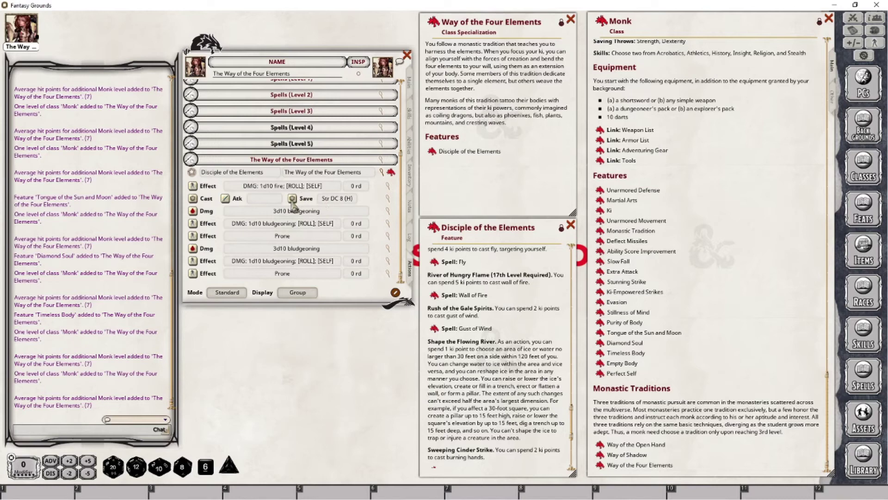
# Examine the attack and save settings of the Disciple of the Elements cast action that uses a Strength save
pyautogui.click(387, 200)
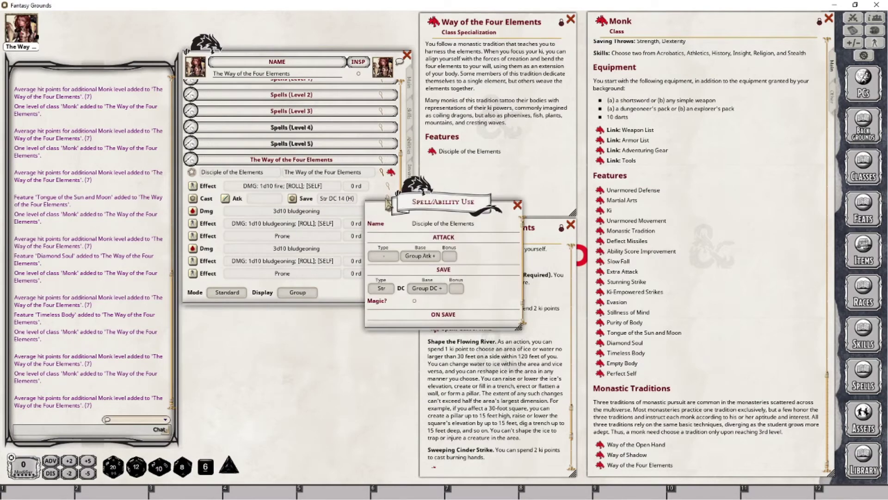
pyautogui.click(517, 207)
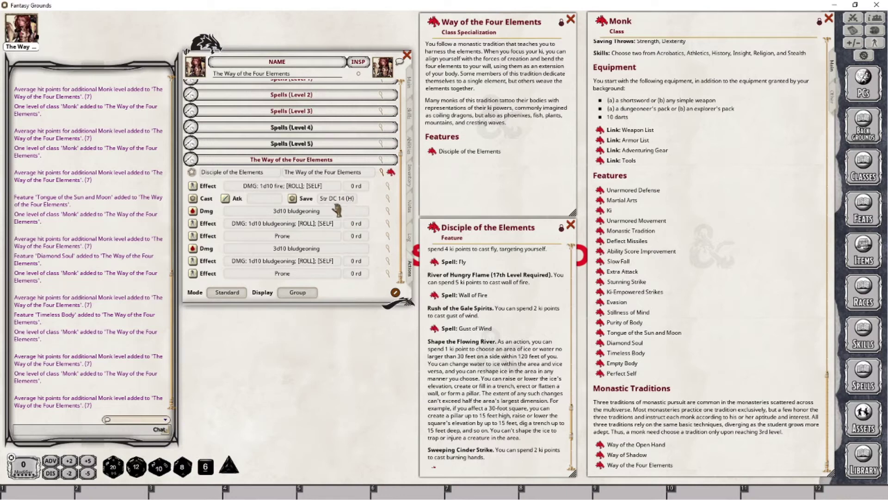
pyautogui.click(388, 199)
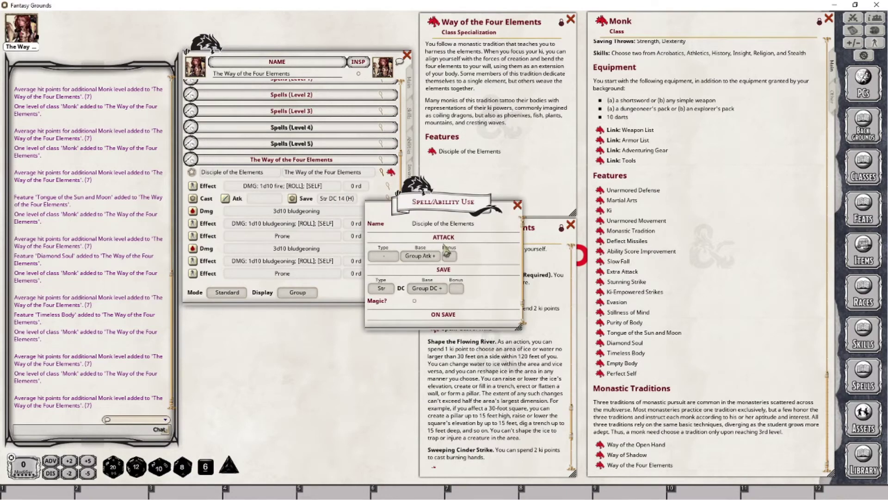
pyautogui.click(517, 205)
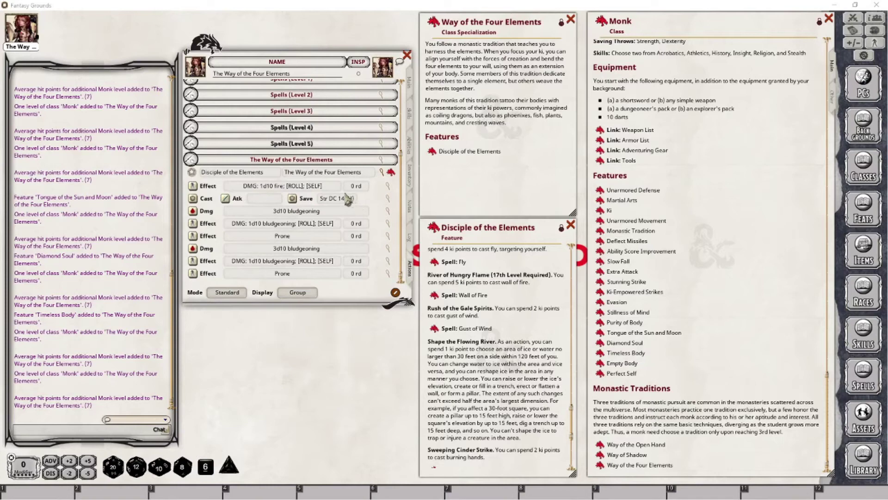
pyautogui.click(388, 199)
pyautogui.moveTo(434, 202); pyautogui.dragTo(262, 335)
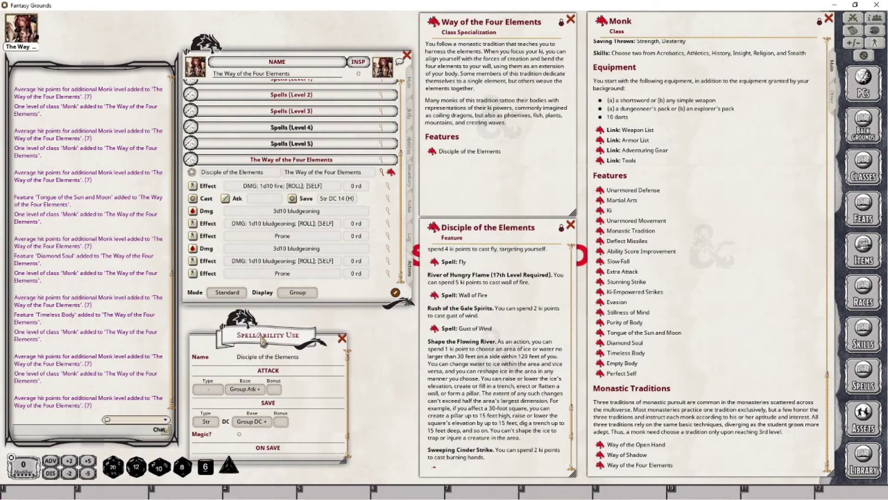
# Check the Ki feature's save DC rule and set the save DC ability of The Way of the Four Elements group to Wis
pyautogui.click(604, 211)
pyautogui.moveTo(631, 124); pyautogui.dragTo(648, 138)
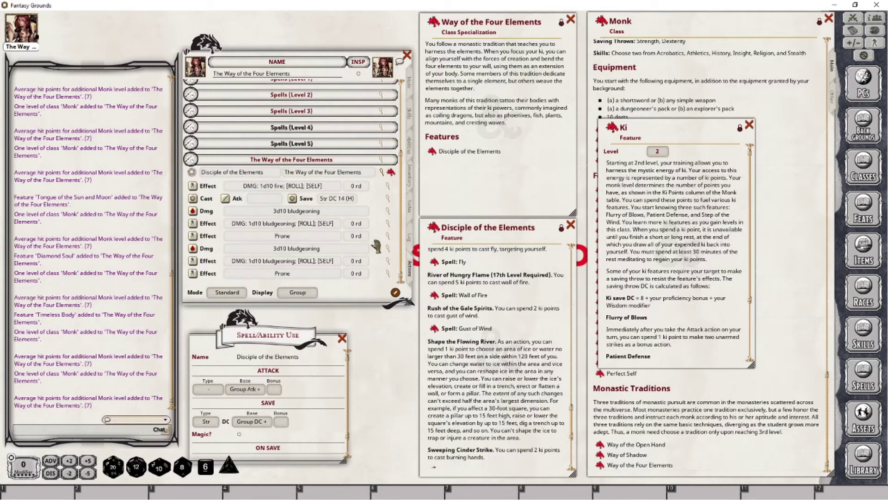
pyautogui.click(382, 165)
pyautogui.moveTo(283, 338); pyautogui.dragTo(432, 334)
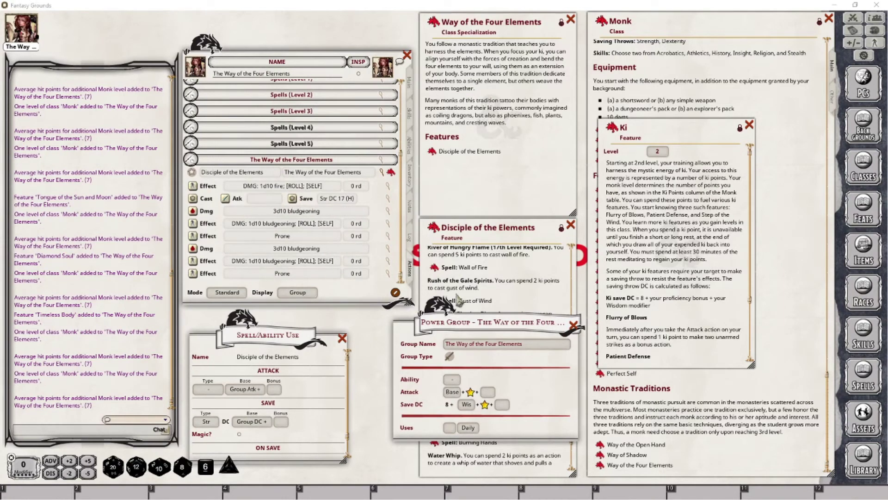
pyautogui.moveTo(484, 326); pyautogui.dragTo(668, 310)
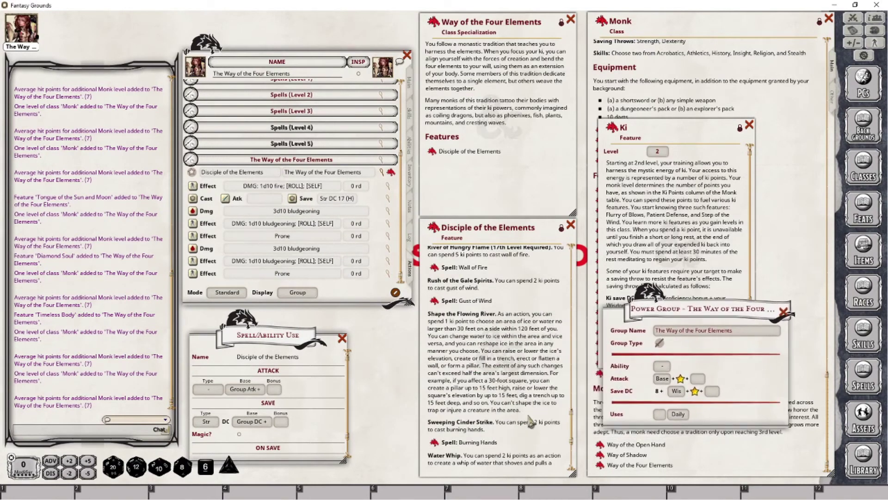
# Add a second cast action to Disciple of the Elements for Water Whip and set its save type to Dex
pyautogui.scroll(-5, 531, 422)
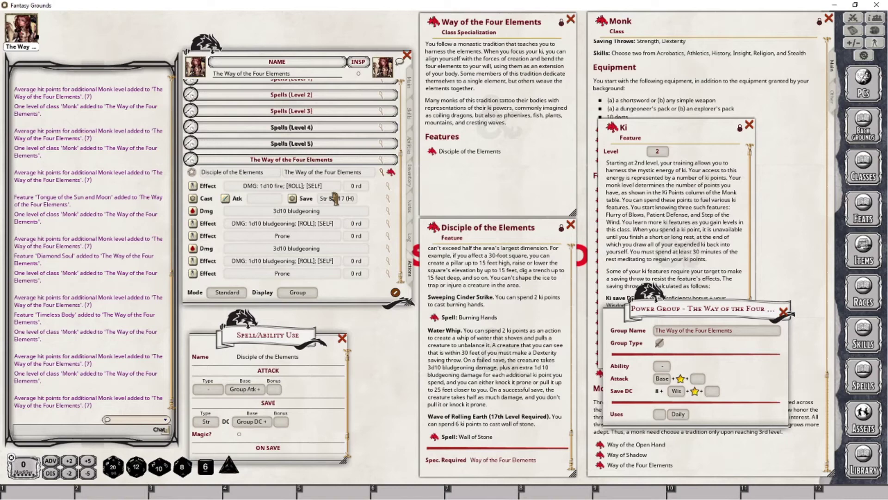
pyautogui.moveTo(266, 333); pyautogui.dragTo(314, 333)
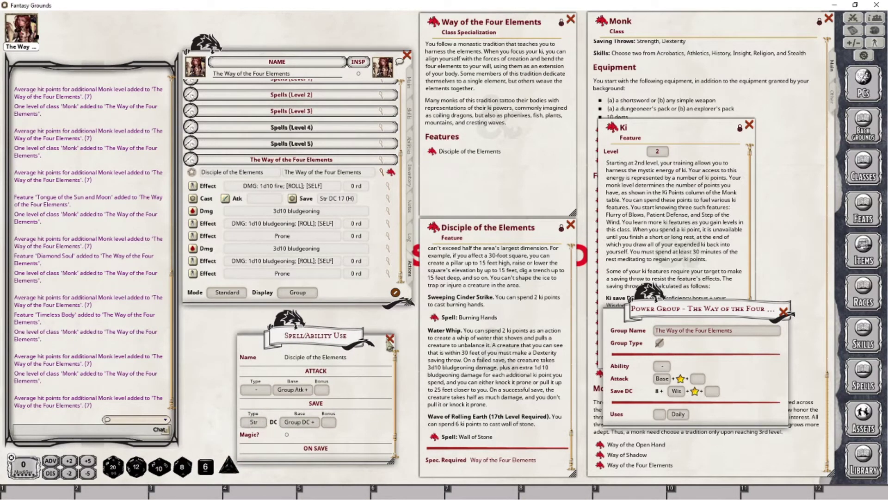
pyautogui.click(391, 341)
pyautogui.rightClick(325, 212)
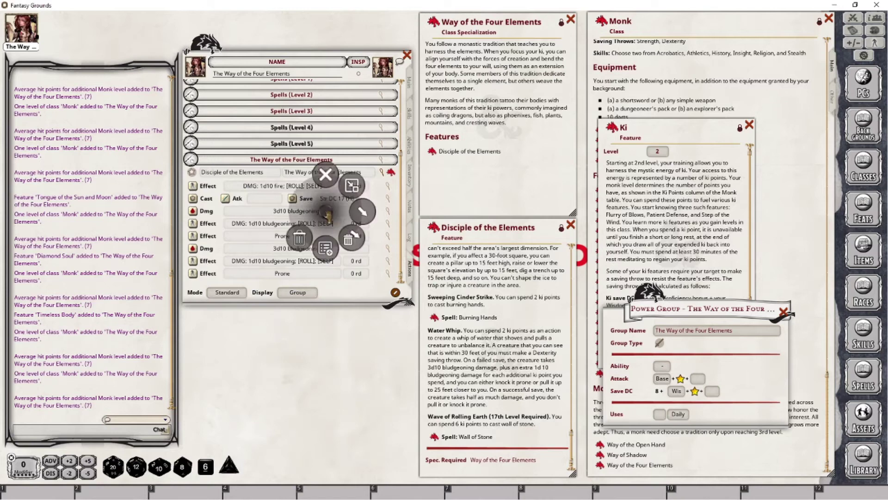
pyautogui.click(364, 213)
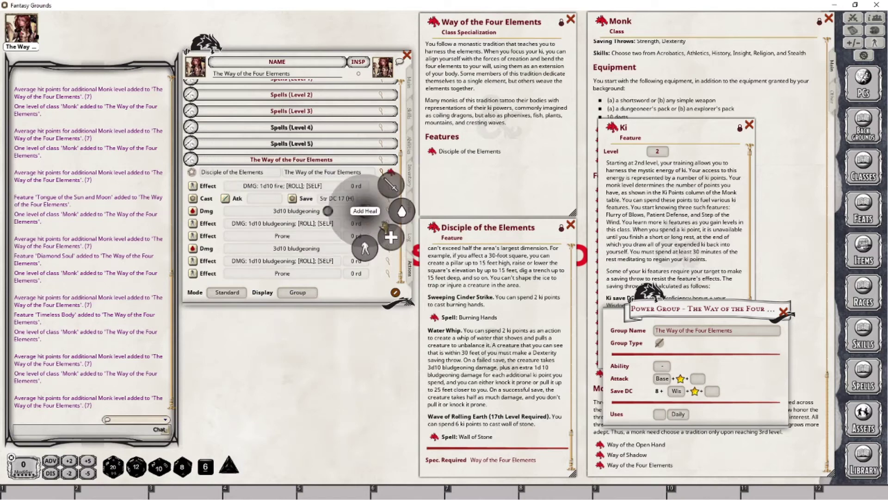
pyautogui.click(391, 186)
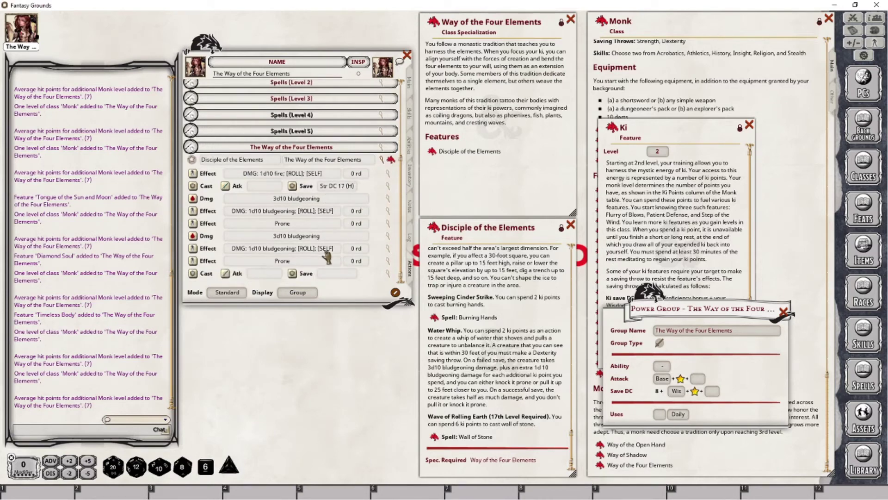
pyautogui.click(390, 279)
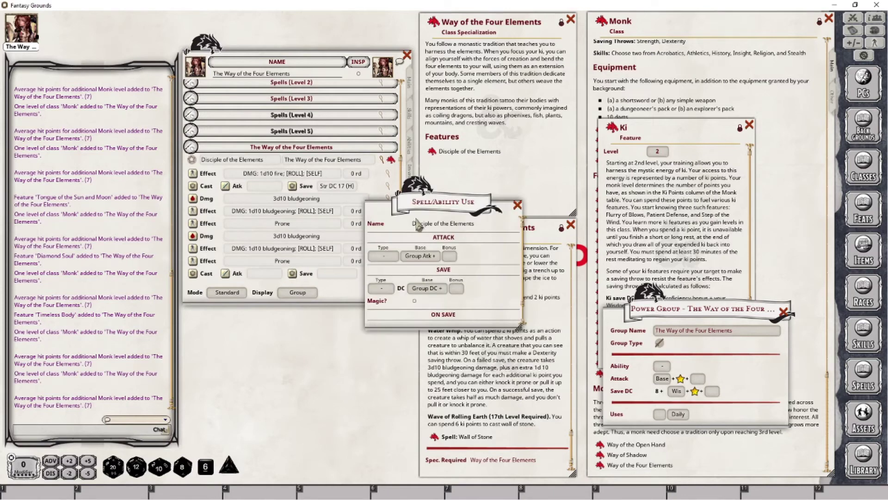
pyautogui.moveTo(374, 399); pyautogui.dragTo(245, 395)
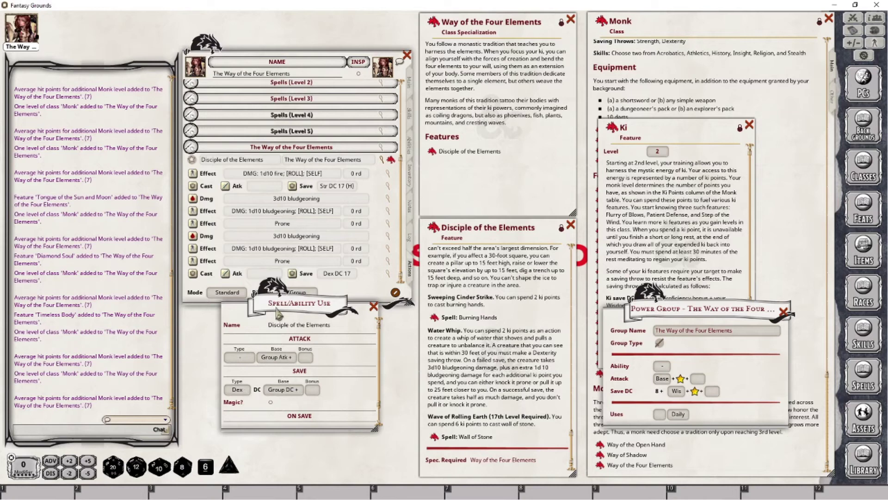
pyautogui.moveTo(278, 315); pyautogui.dragTo(289, 327)
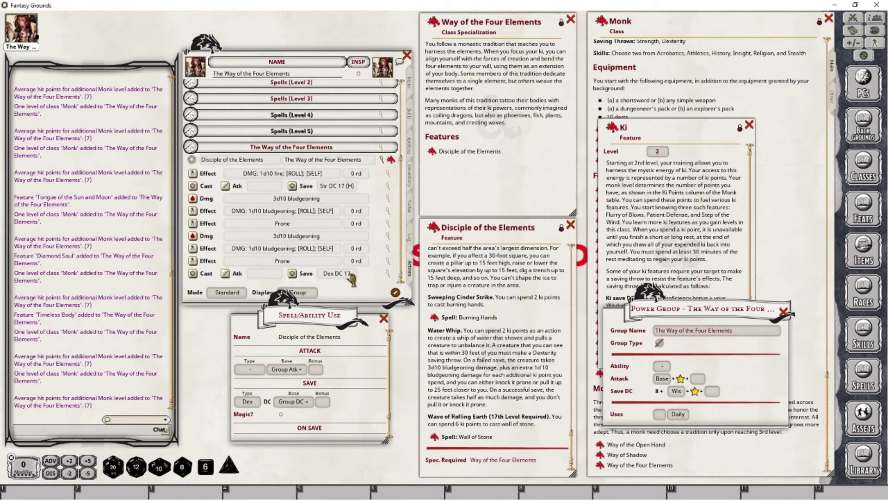
# Set the Dex cast action's on-save damage to Half on Success, and close its settings, the power group and the Ki feature
pyautogui.scroll(-1, 323, 425)
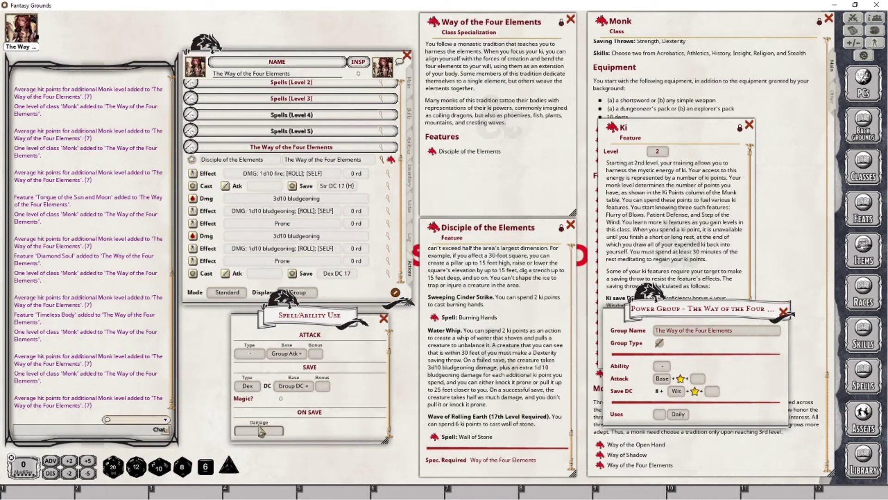
pyautogui.click(256, 432)
pyautogui.scroll(-1, 398, 263)
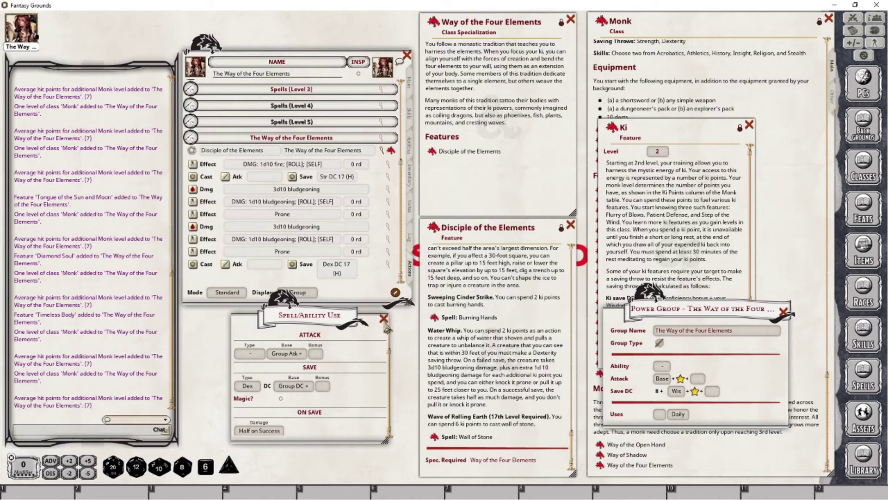
pyautogui.click(386, 323)
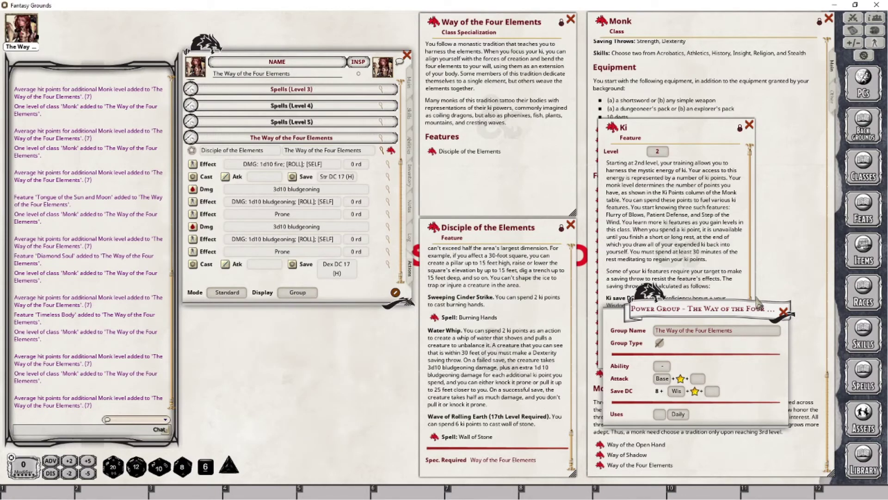
pyautogui.click(784, 312)
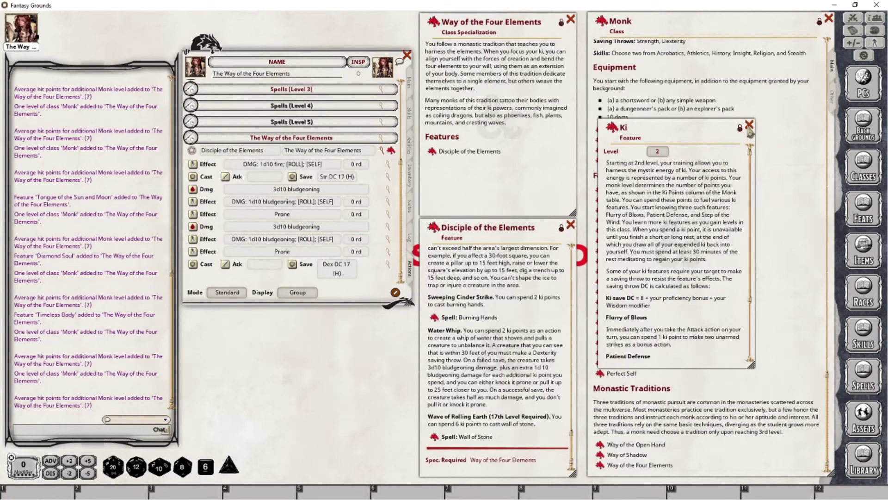
pyautogui.click(748, 125)
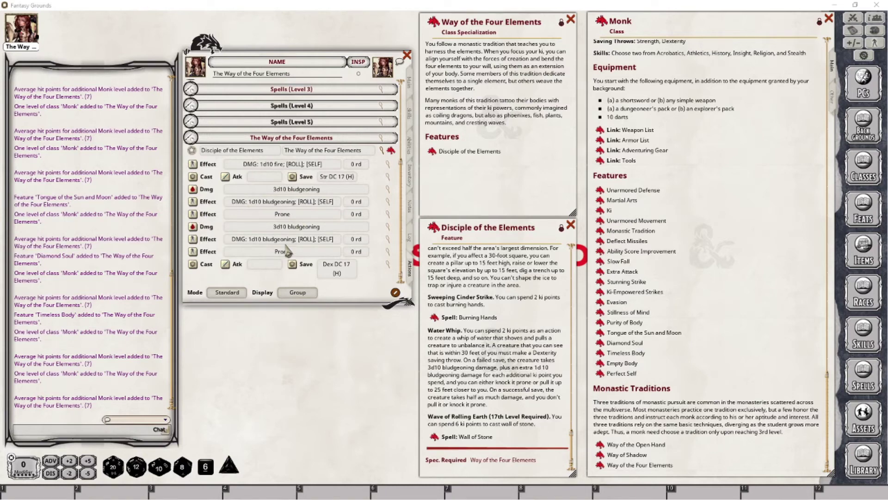
# Delete the duplicate Prone effect, 3d10 bludgeoning damage and 1d10 bludgeoning effect from Disciple of the Elements
pyautogui.rightClick(288, 217)
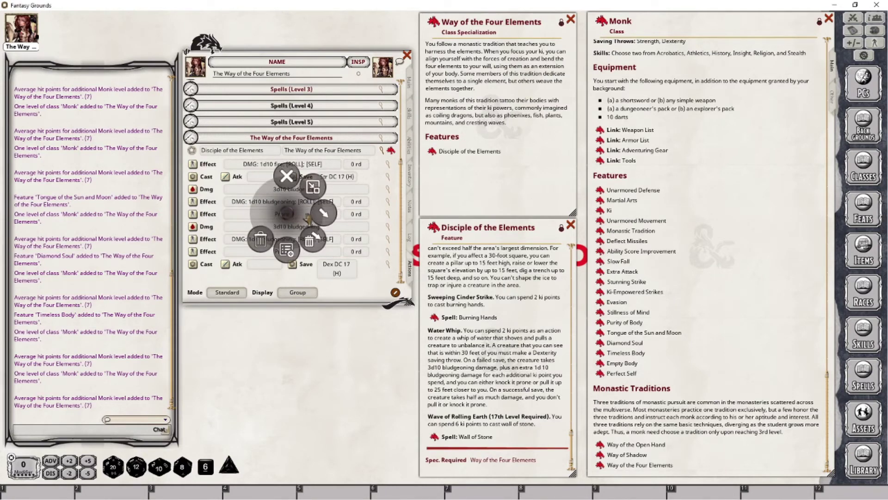
pyautogui.click(333, 250)
pyautogui.click(346, 238)
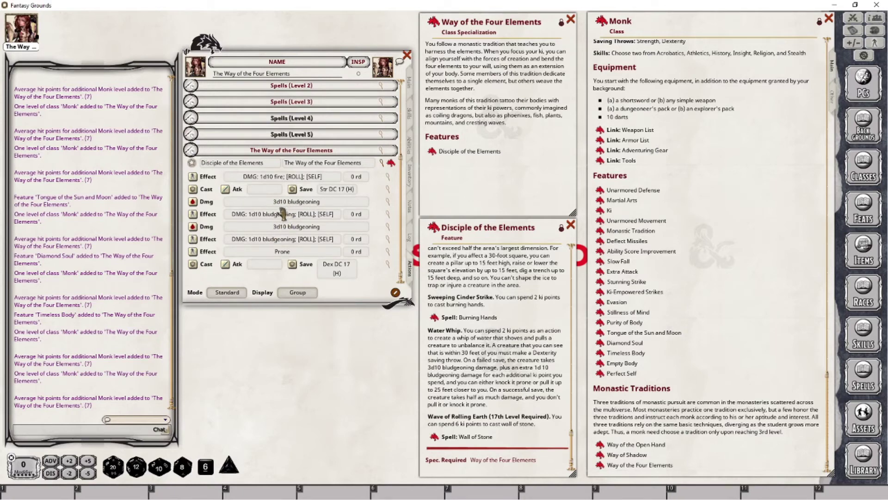
pyautogui.rightClick(278, 224)
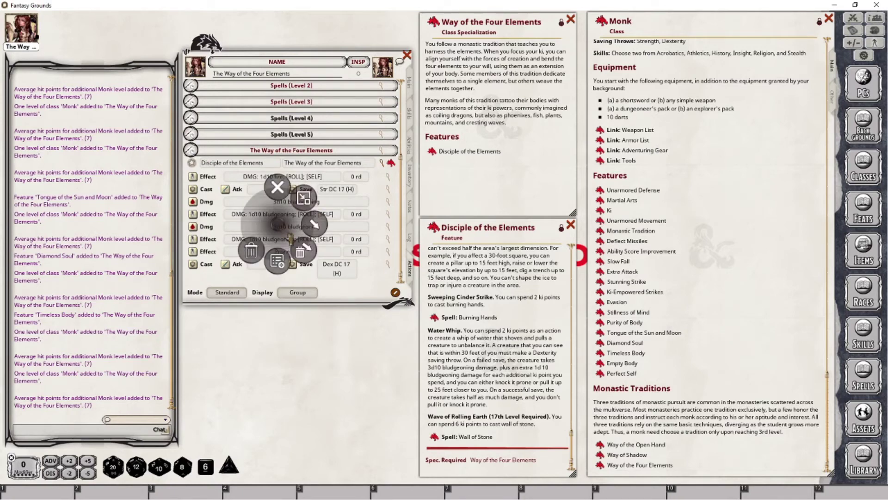
pyautogui.click(299, 250)
pyautogui.click(338, 248)
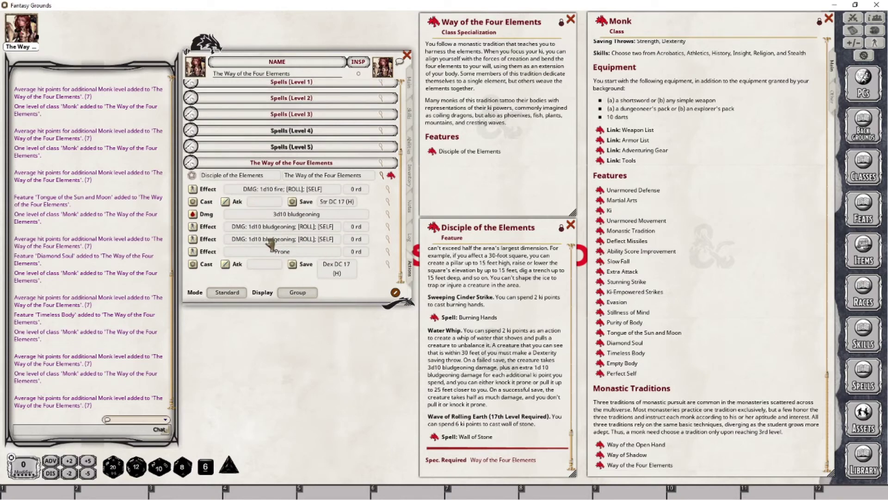
pyautogui.rightClick(279, 240)
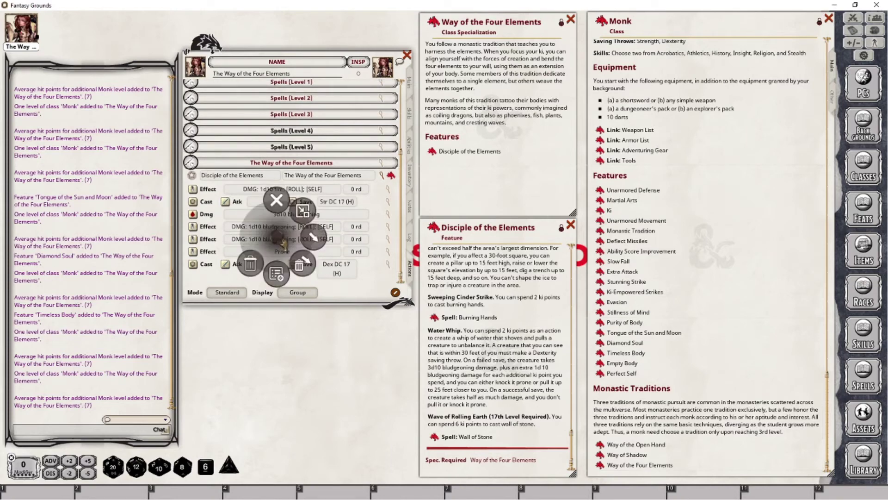
pyautogui.click(300, 260)
pyautogui.click(337, 259)
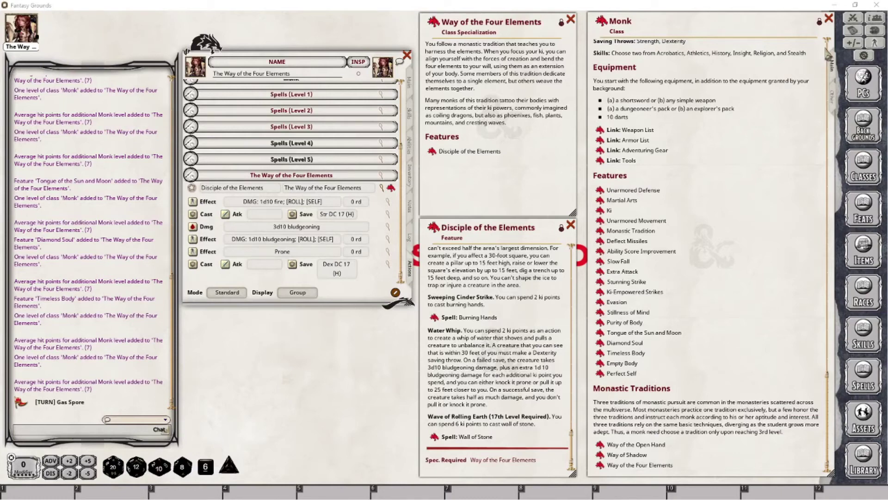
# Open the Combat Tracker, give The Way of the Four Elements character the turn and target the Succubus
pyautogui.click(853, 18)
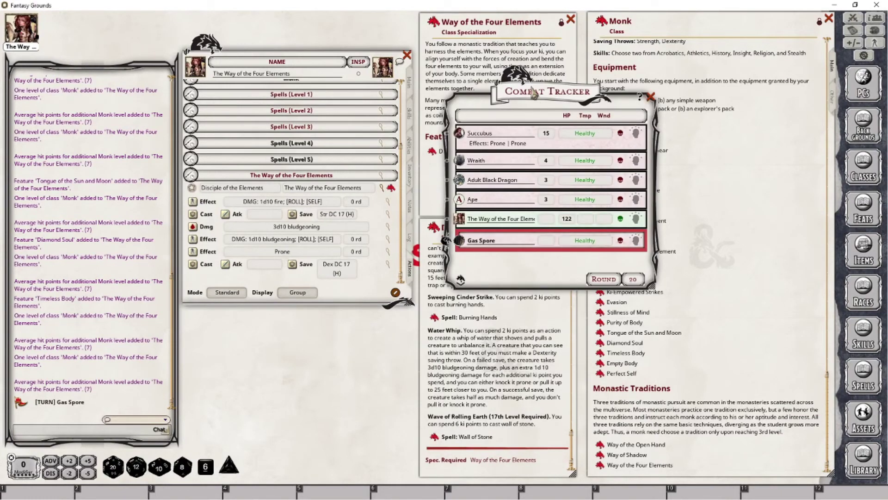
pyautogui.moveTo(531, 92); pyautogui.dragTo(629, 170)
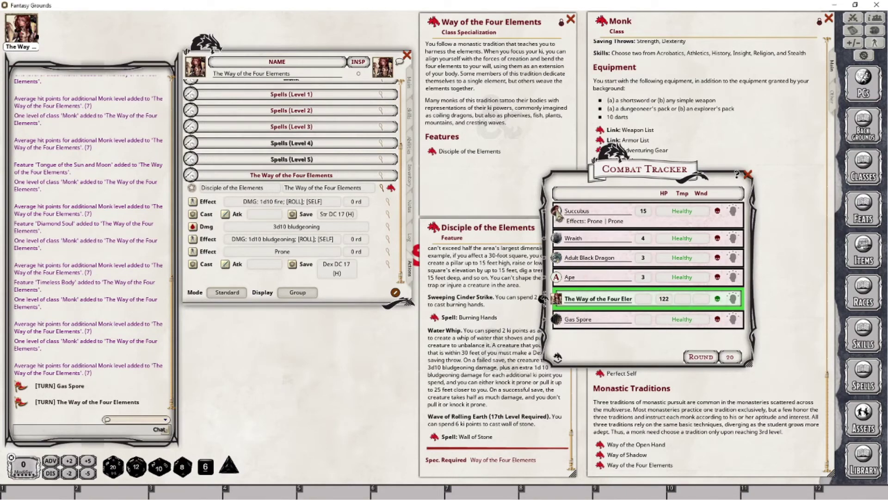
pyautogui.keyDown('ctrl'); pyautogui.click(556, 212); pyautogui.keyUp('ctrl')
pyautogui.moveTo(610, 172); pyautogui.dragTo(680, 116)
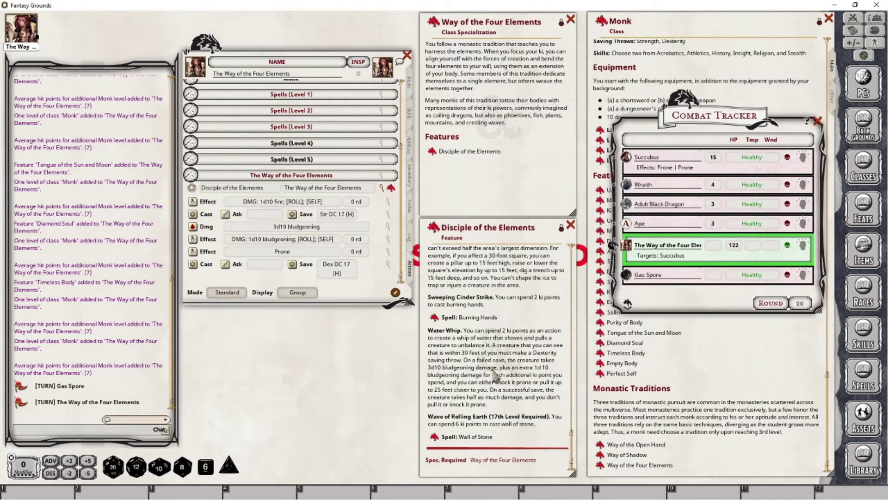
# Find Fangs of the Fire Snake in the Disciple of the Elements feature and use the monk's Ki power for it
pyautogui.scroll(5, 526, 344)
pyautogui.scroll(4, 526, 345)
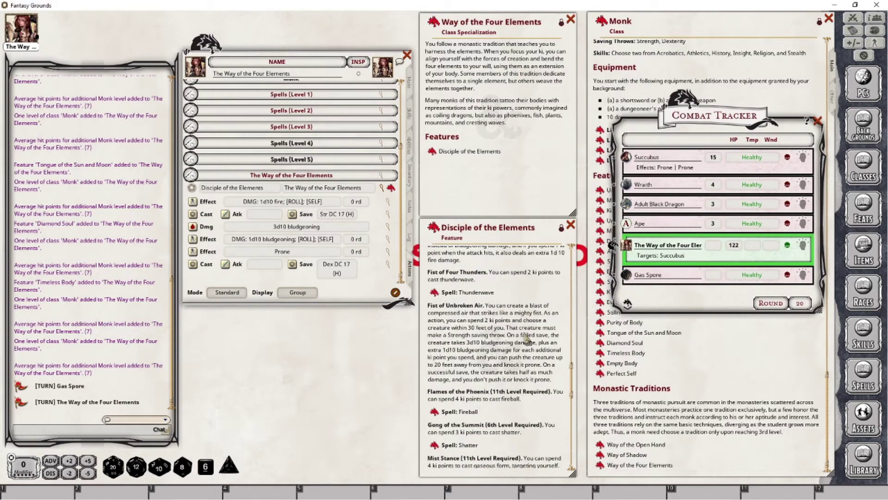
pyautogui.scroll(3, 527, 336)
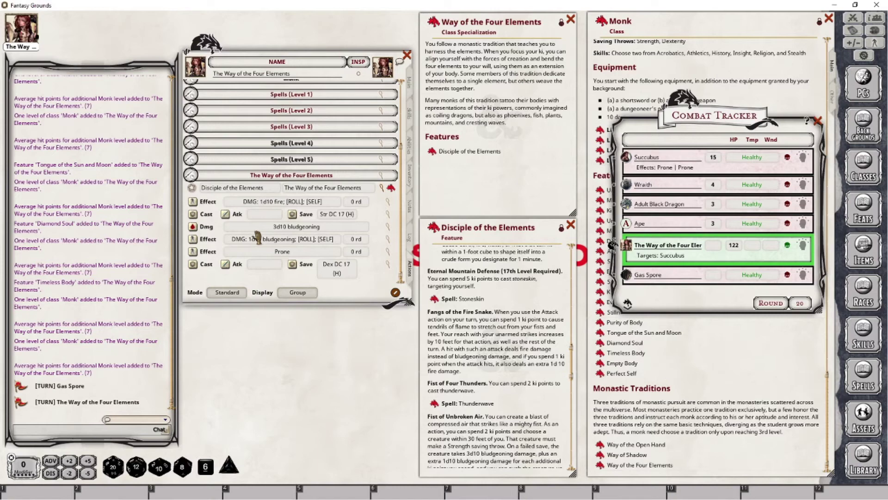
pyautogui.scroll(1, 257, 237)
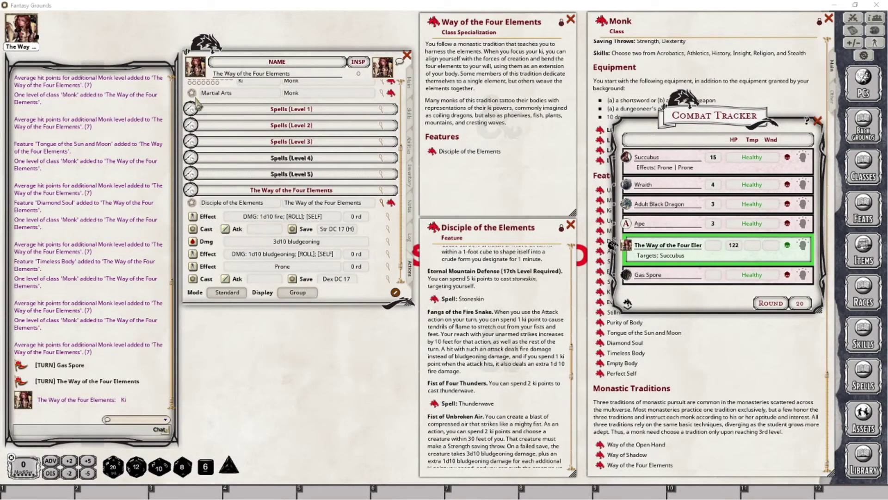
pyautogui.scroll(3, 234, 124)
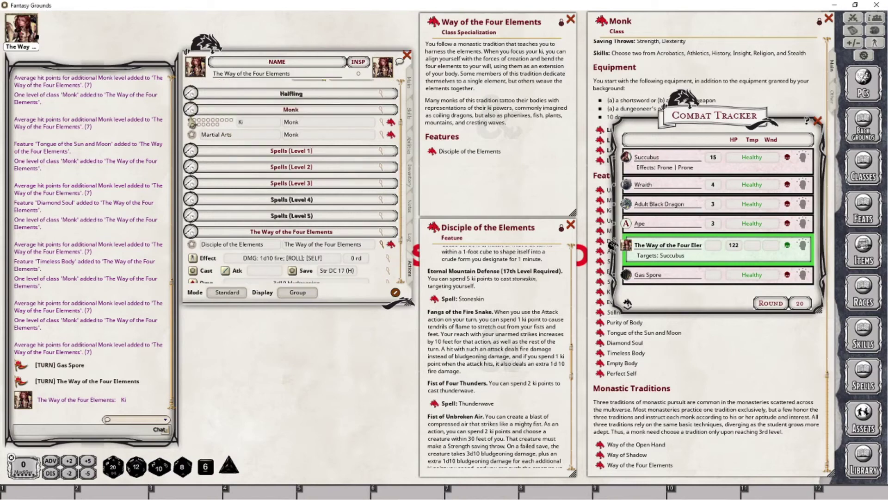
pyautogui.scroll(-4, 283, 252)
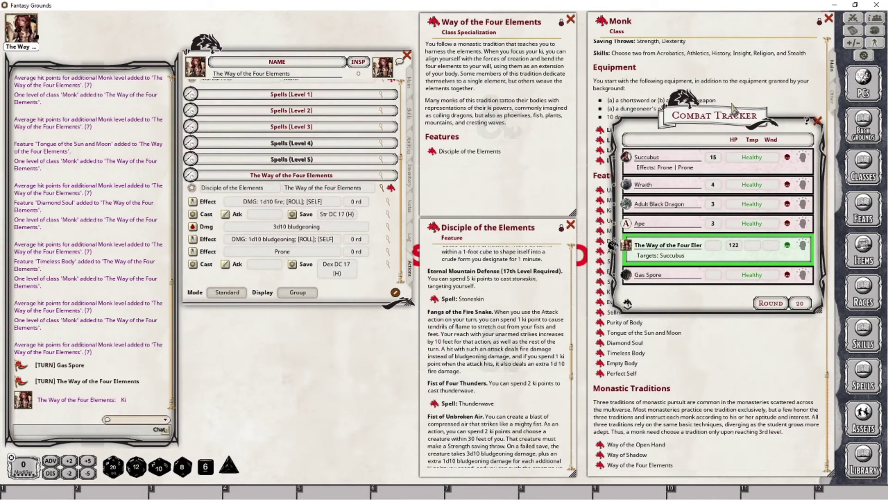
# Move the Combat Tracker off the Monk class description and look up the Martial Arts die in the level table
pyautogui.moveTo(731, 117); pyautogui.dragTo(338, 202)
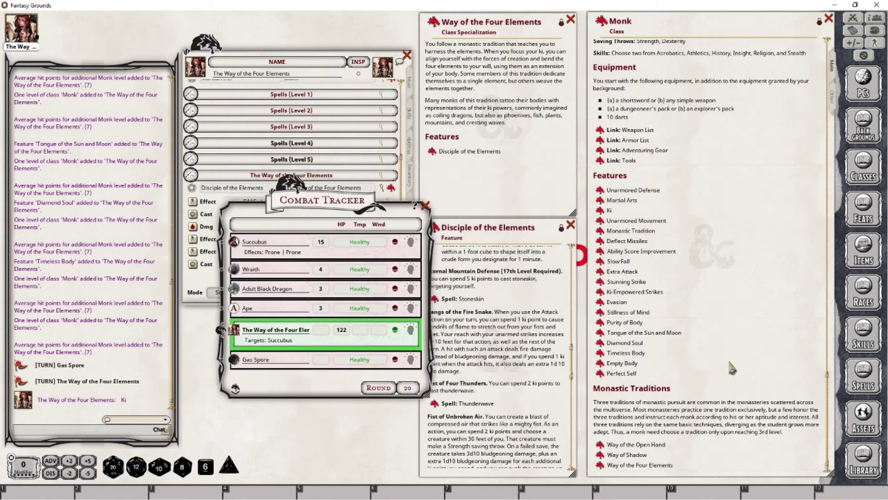
pyautogui.scroll(10, 730, 367)
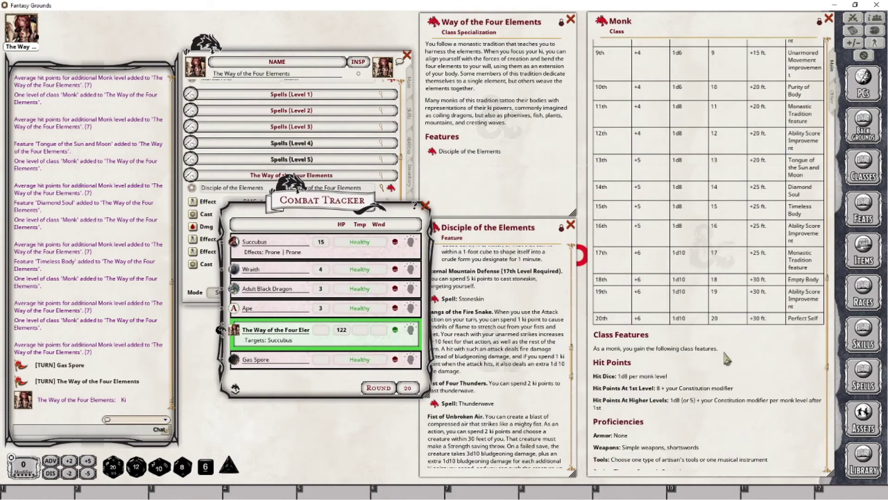
pyautogui.scroll(3, 727, 358)
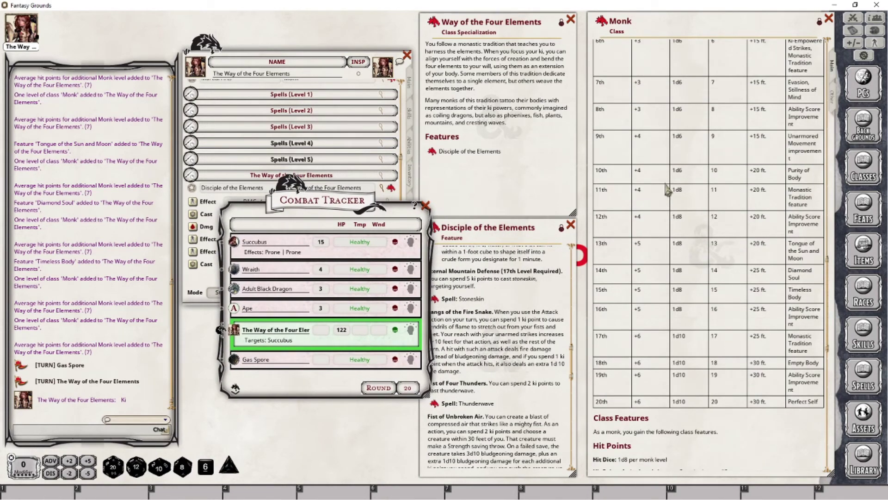
pyautogui.scroll(6, 717, 337)
pyautogui.scroll(3, 715, 332)
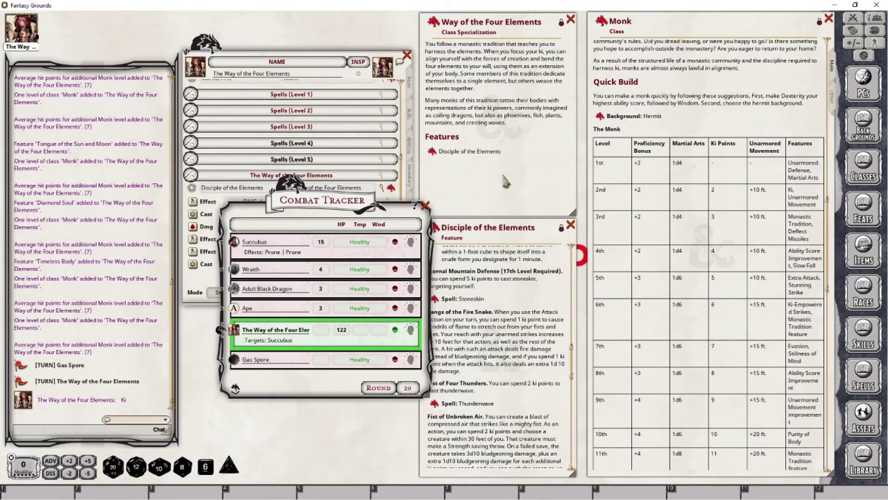
# Clear the Combat Tracker off the character sheet and expand the Martial Arts power to show its cast and damage actions
pyautogui.moveTo(323, 204); pyautogui.dragTo(632, 247)
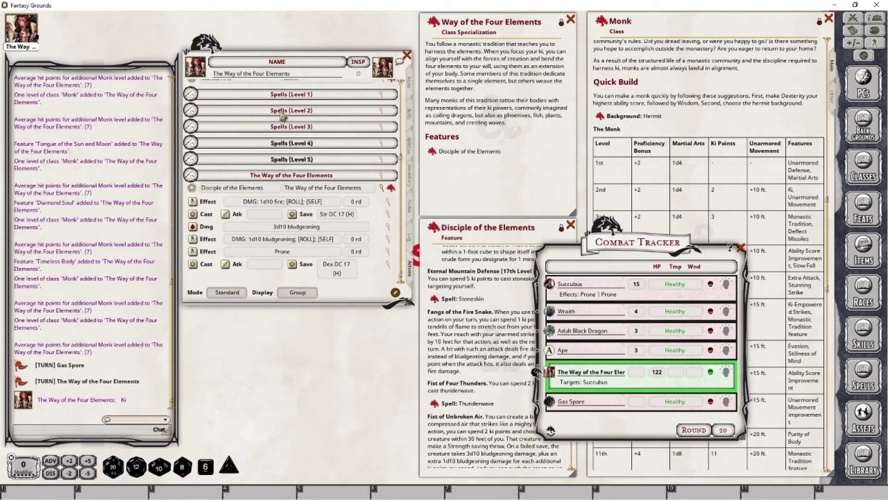
pyautogui.scroll(3, 300, 164)
pyautogui.scroll(2, 300, 160)
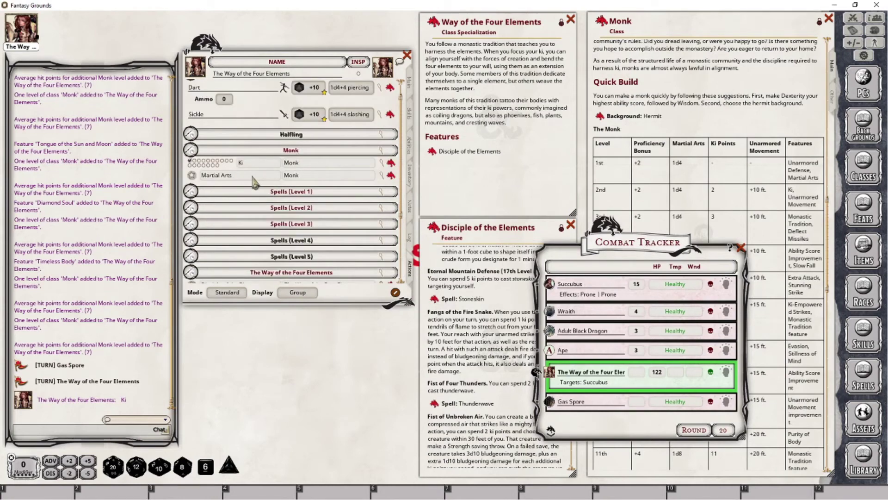
pyautogui.click(383, 175)
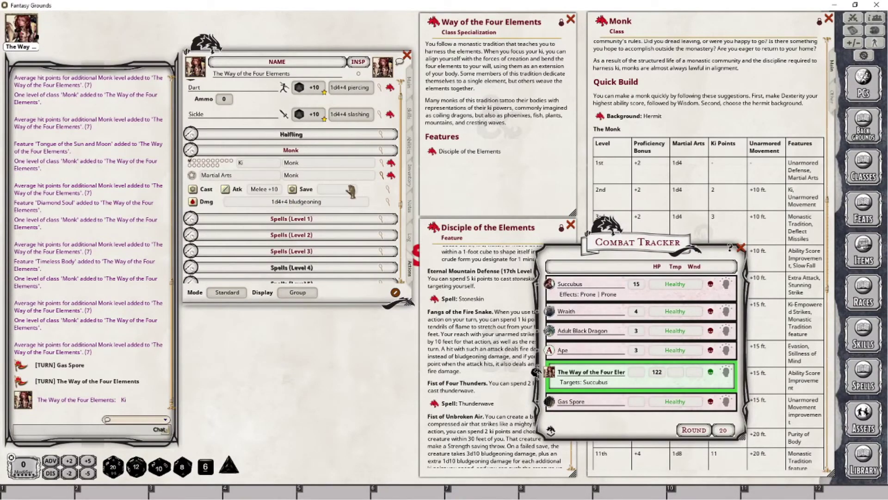
# Add a damage action to Disciple of the Elements and create an empty damage entry in its settings
pyautogui.scroll(-5, 352, 190)
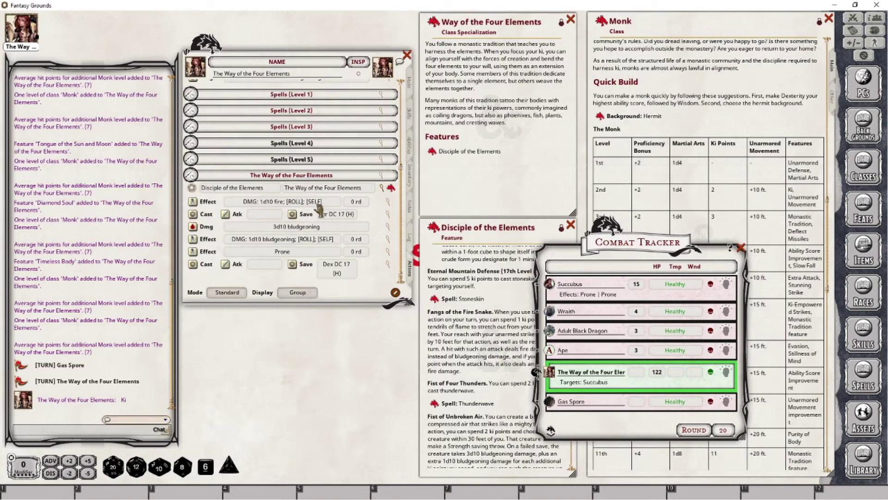
pyautogui.rightClick(350, 201)
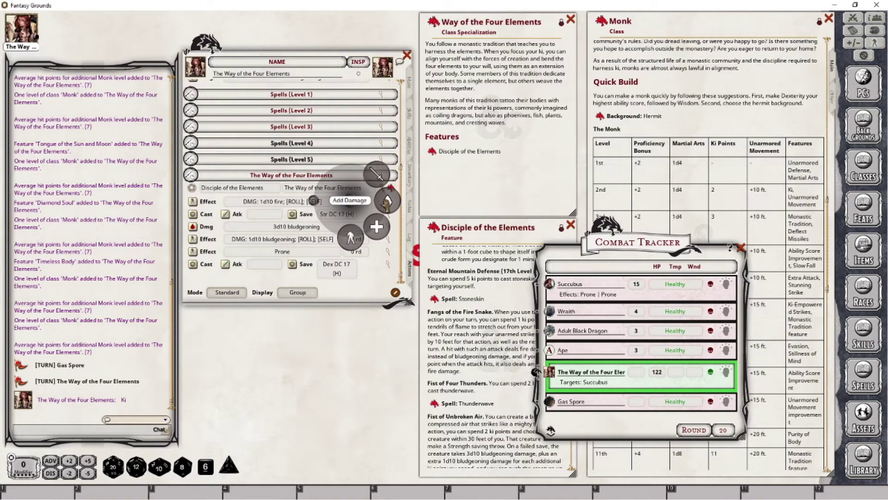
pyautogui.click(387, 202)
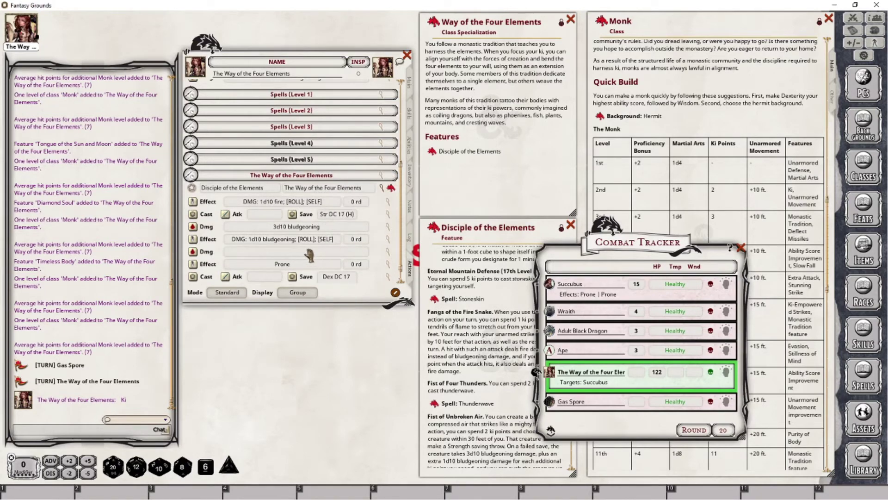
pyautogui.click(388, 252)
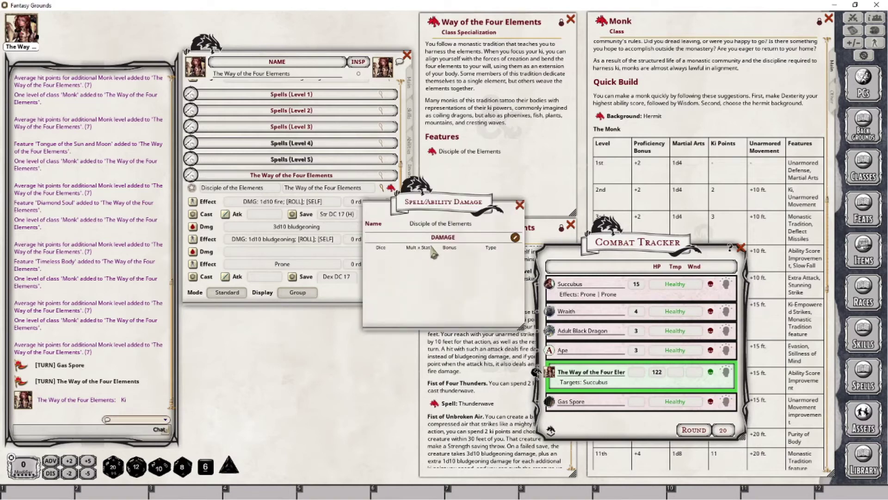
pyautogui.click(515, 237)
pyautogui.click(503, 237)
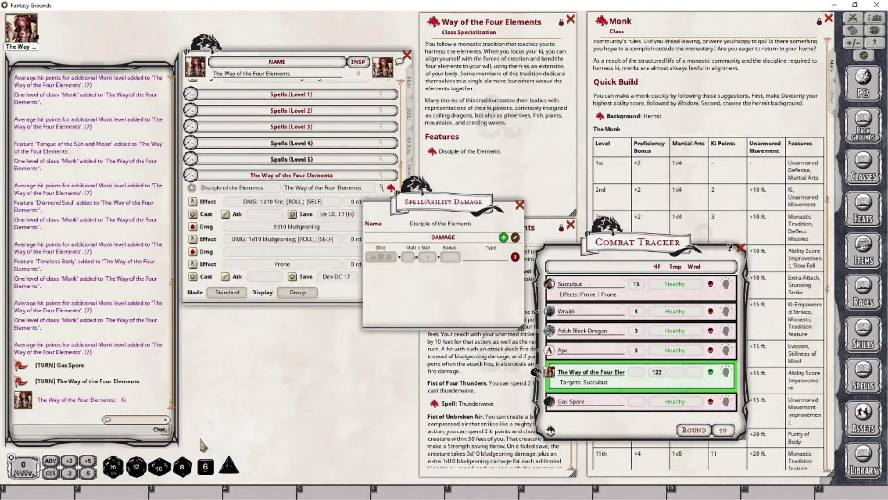
# Set the new damage entry to 1d4 plus the Dex modifier with type fire, and close its settings
pyautogui.moveTo(229, 465); pyautogui.dragTo(382, 257)
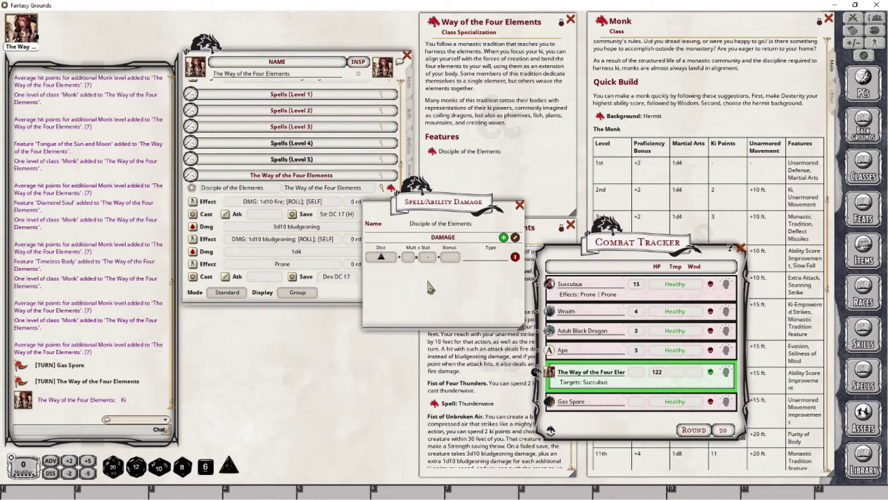
pyautogui.click(428, 258)
pyautogui.moveTo(446, 202); pyautogui.dragTo(334, 308)
pyautogui.scroll(3, 356, 231)
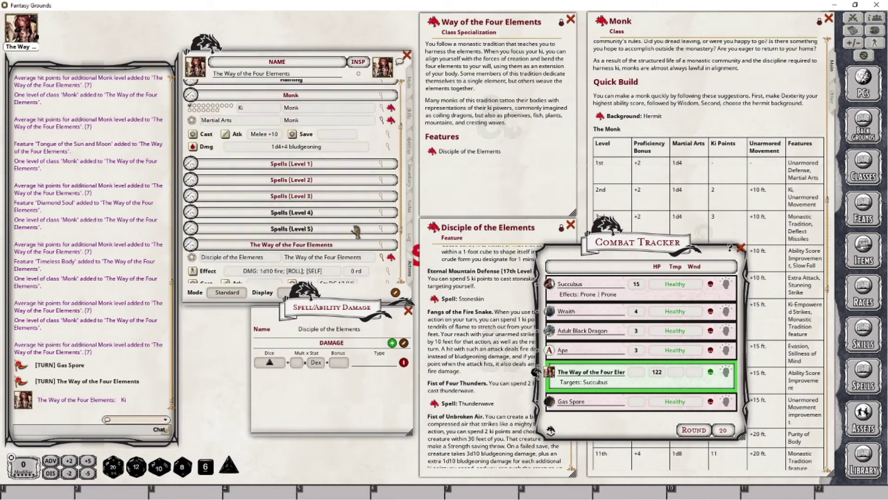
pyautogui.scroll(-3, 356, 227)
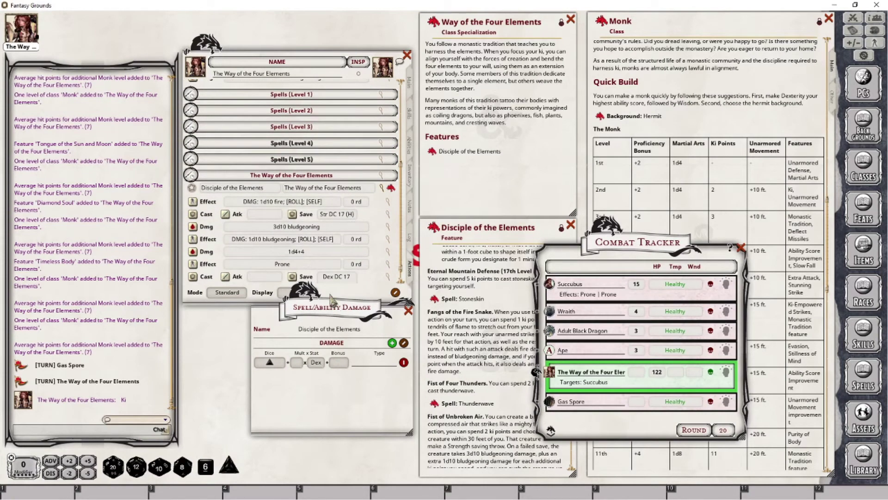
pyautogui.moveTo(326, 303); pyautogui.dragTo(326, 325)
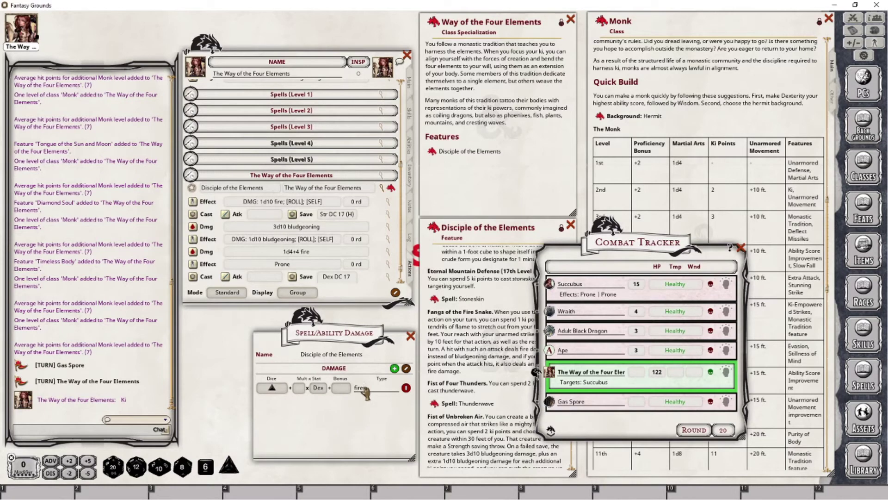
pyautogui.click(411, 336)
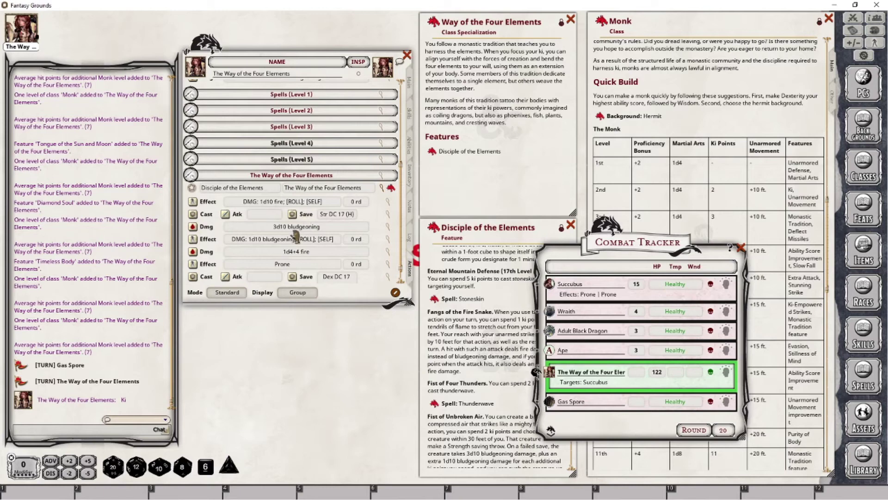
# Roll the Martial Arts attack against the Succubus, and roll the 1d4+4 fire damage from Disciple of the Elements
pyautogui.moveTo(626, 252); pyautogui.dragTo(641, 136)
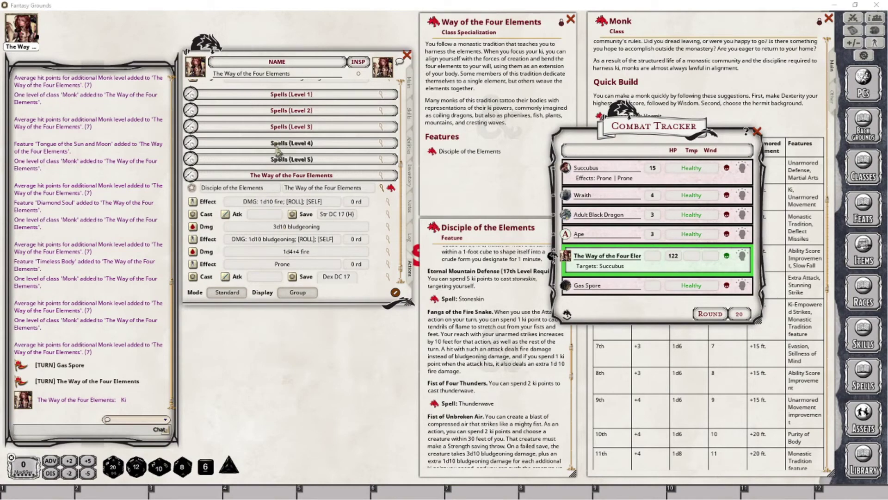
pyautogui.scroll(1, 271, 198)
pyautogui.scroll(5, 270, 196)
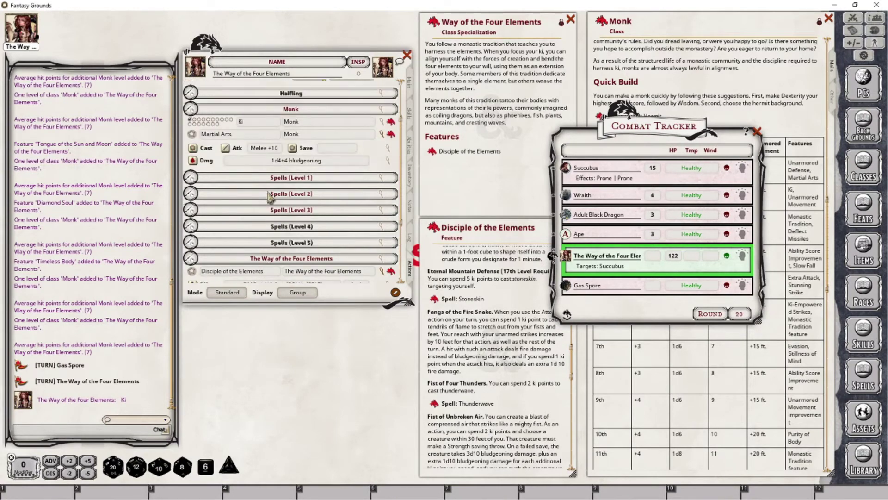
pyautogui.doubleClick(225, 149)
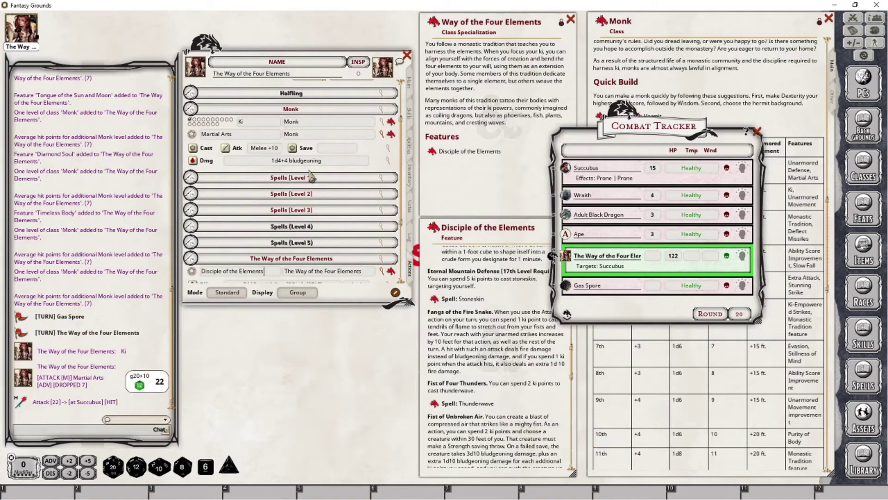
pyautogui.scroll(-4, 328, 166)
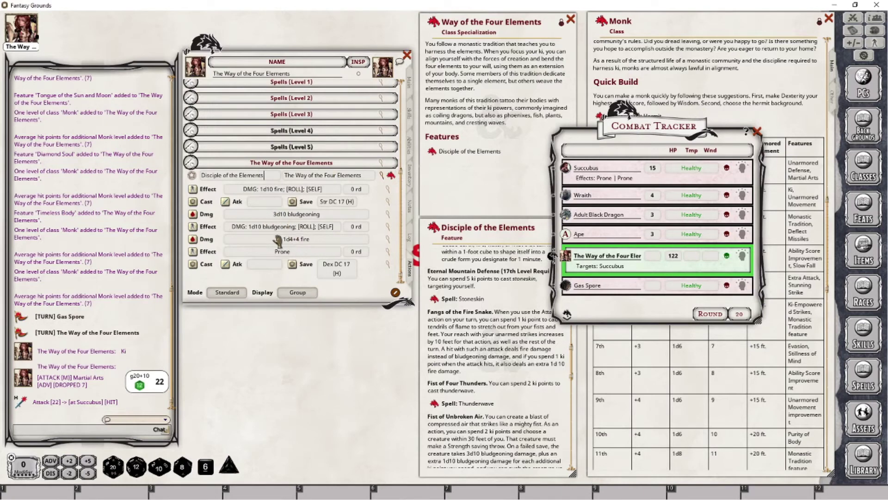
pyautogui.click(193, 239)
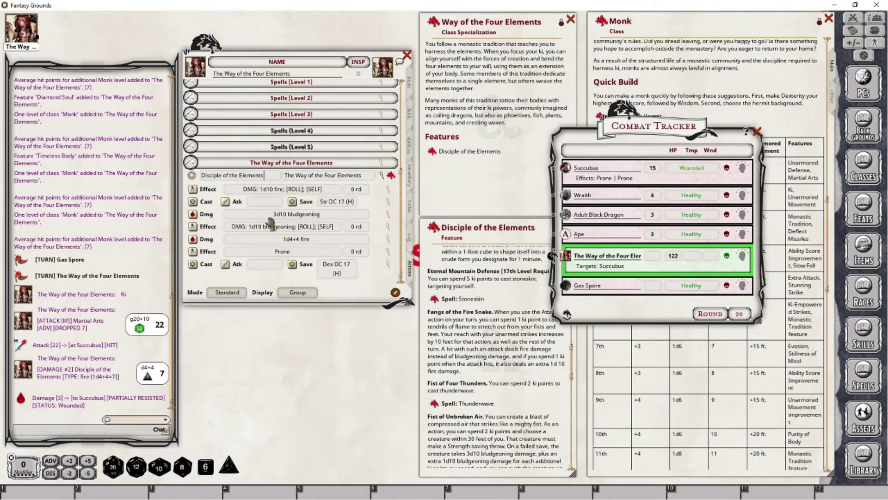
# Spend two more uses of the monk's Ki power
pyautogui.scroll(4, 271, 224)
pyautogui.scroll(-3, 290, 214)
pyautogui.scroll(2, 291, 213)
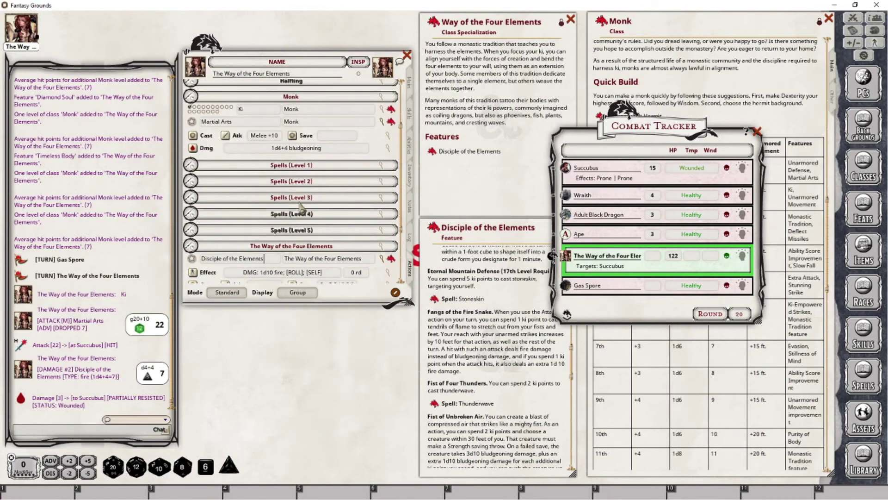
pyautogui.click(197, 109)
pyautogui.click(201, 107)
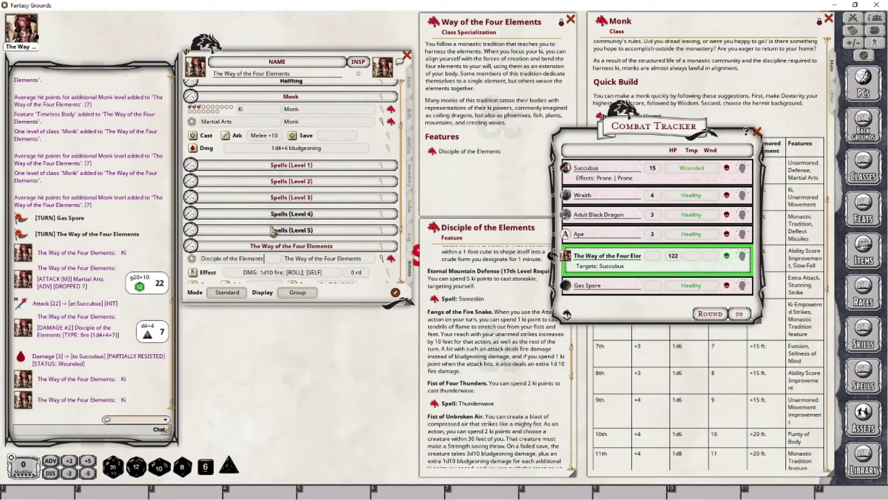
# Apply the 1d10 fire damage effect to the character twice and roll the 1d4+4 fire damage against the Succubus
pyautogui.scroll(-3, 290, 208)
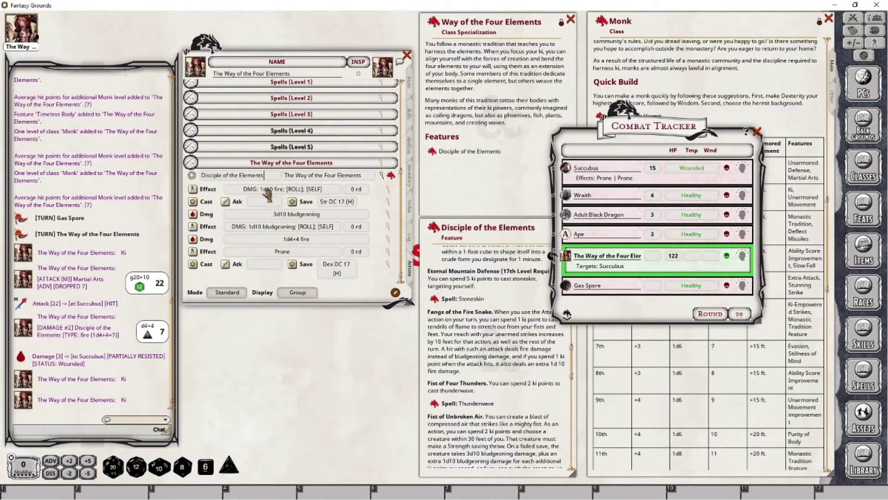
pyautogui.click(192, 190)
pyautogui.click(193, 190)
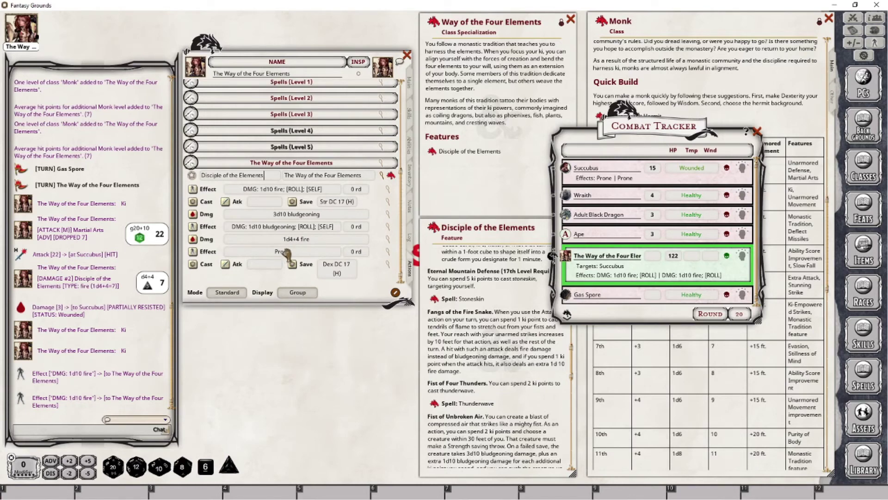
pyautogui.click(193, 239)
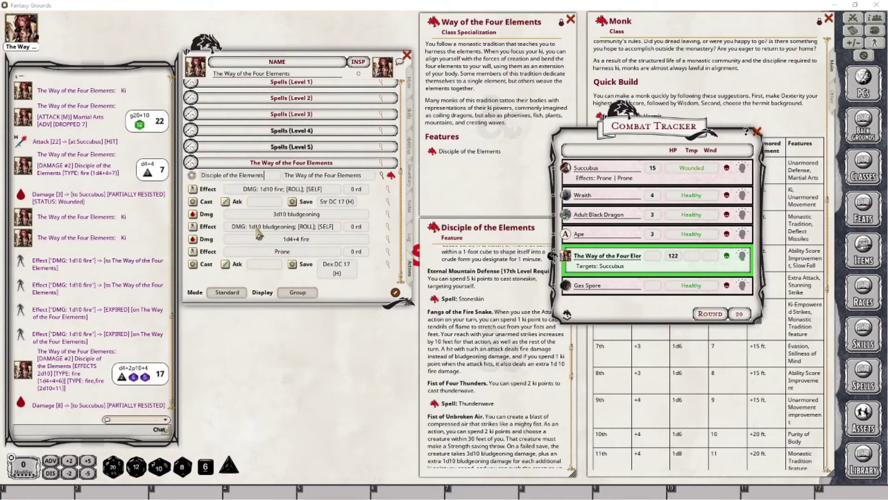
# Read Fist of Unbroken Air in the Disciple of the Elements feature and check the monk's Ki uses
pyautogui.click(470, 349)
pyautogui.scroll(-5, 469, 349)
pyautogui.scroll(-1, 471, 347)
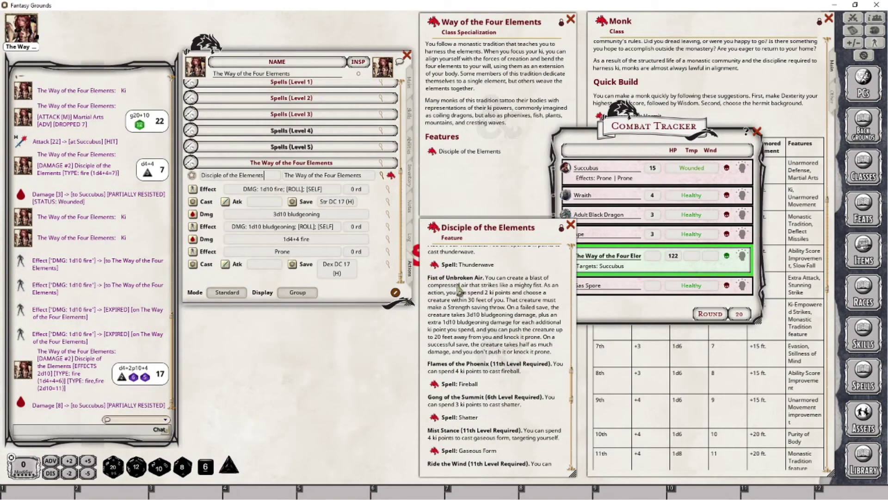
pyautogui.click(655, 136)
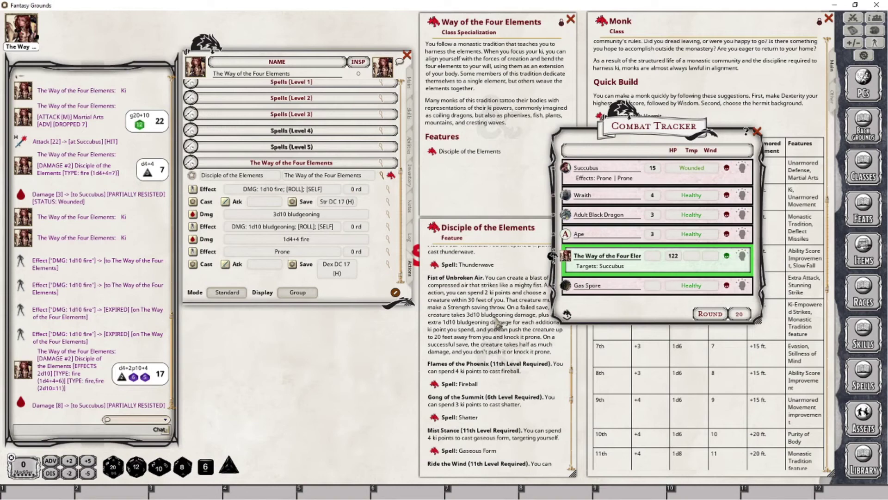
pyautogui.click(497, 323)
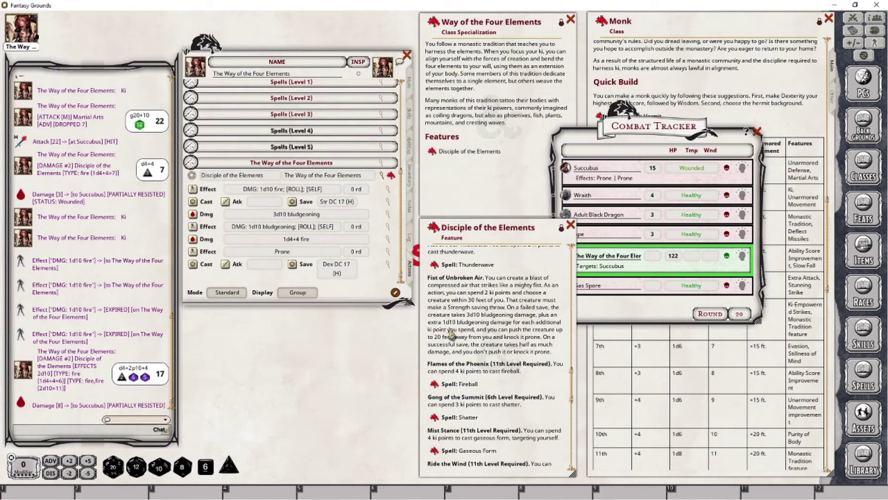
pyautogui.scroll(4, 254, 218)
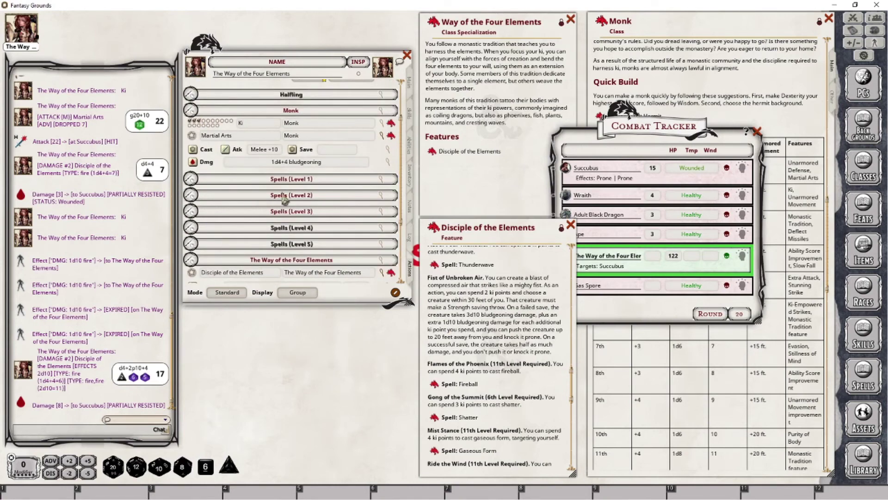
pyautogui.scroll(-4, 287, 190)
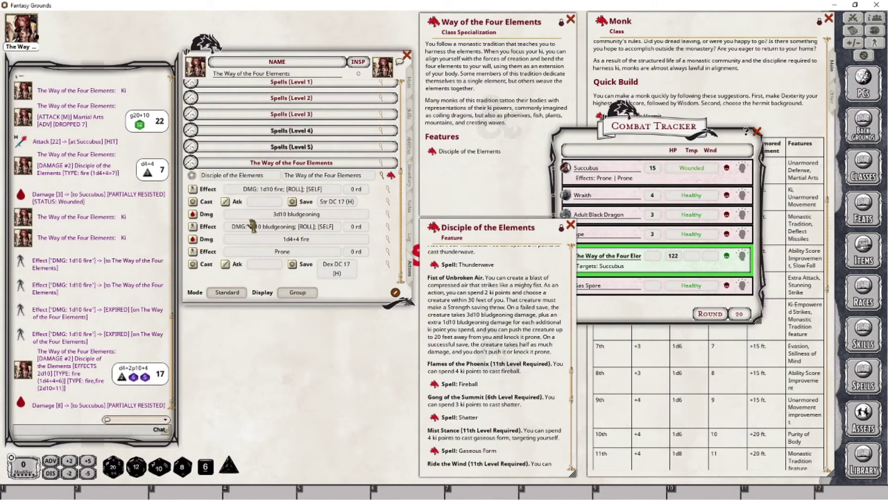
# Apply the 1d10 bludgeoning damage effect to the character twice and roll the 3d10 bludgeoning damage against the Succubus
pyautogui.click(192, 226)
pyautogui.click(193, 226)
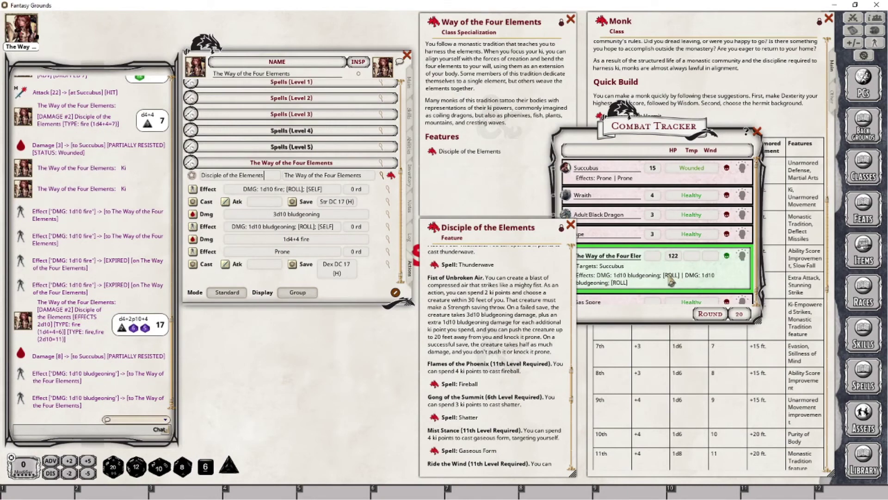
pyautogui.click(192, 213)
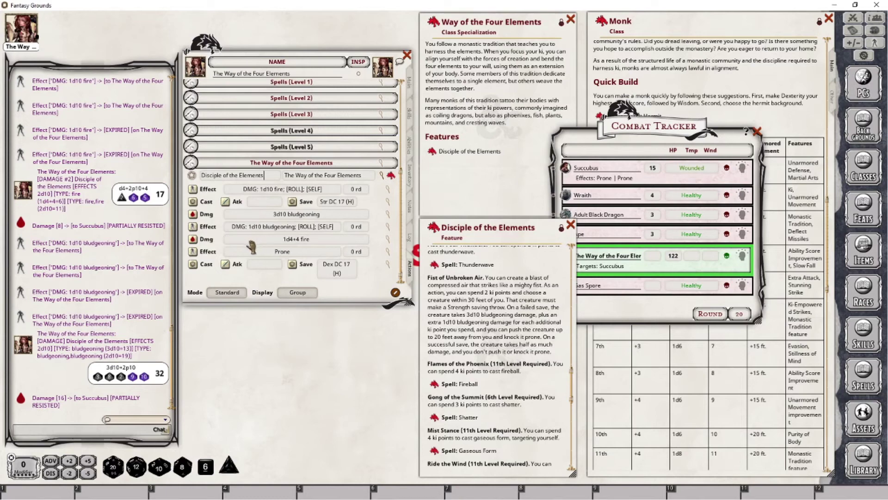
pyautogui.scroll(4, 255, 240)
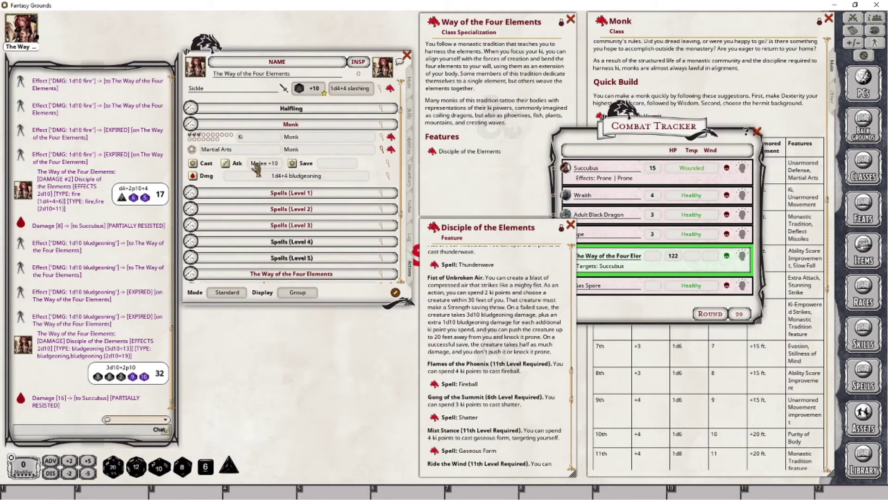
pyautogui.scroll(-4, 256, 170)
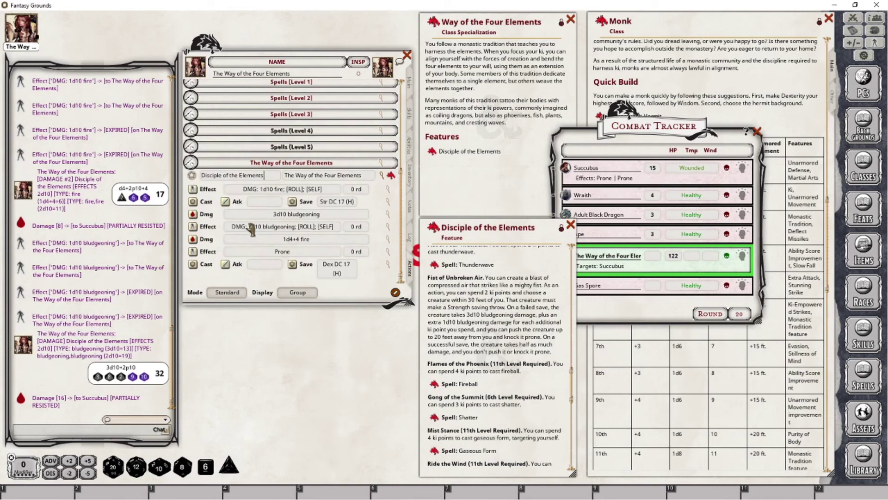
pyautogui.scroll(4, 250, 228)
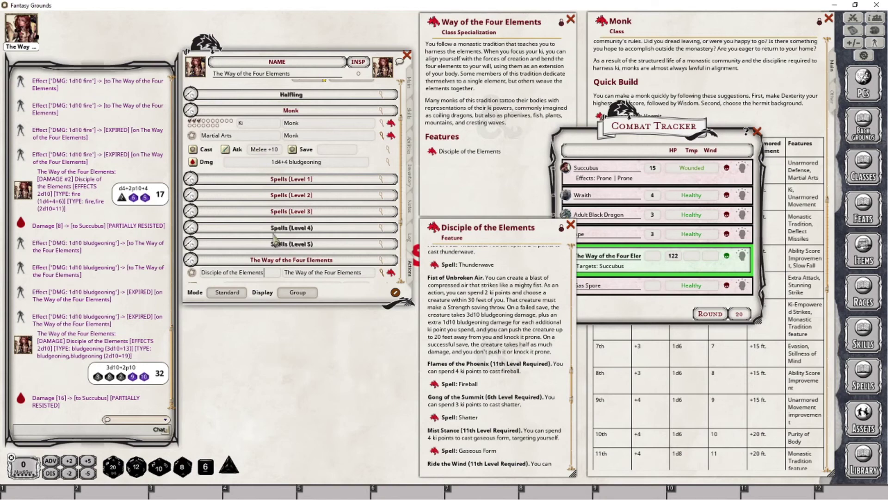
pyautogui.scroll(-4, 277, 237)
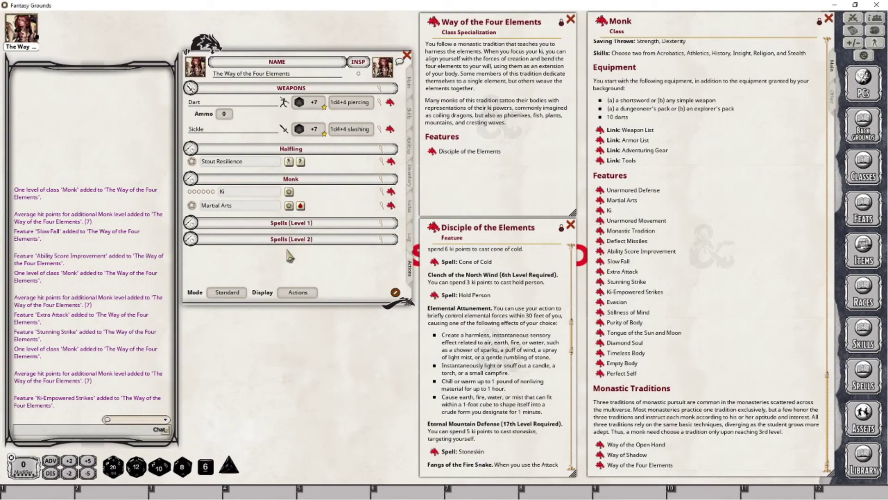
# Examine the character's level 2 spells, including Gust of Wind and Hold Person, in Standard and Preparation modes
pyautogui.click(191, 239)
pyautogui.scroll(-2, 243, 245)
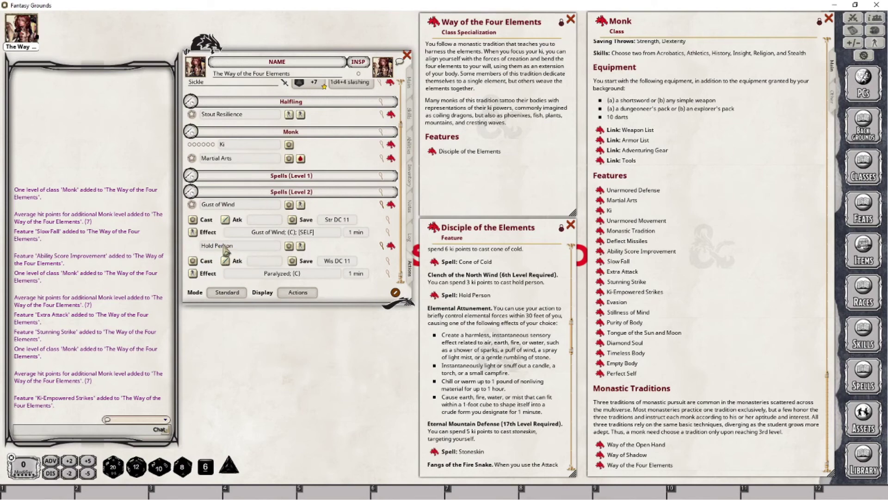
pyautogui.click(236, 295)
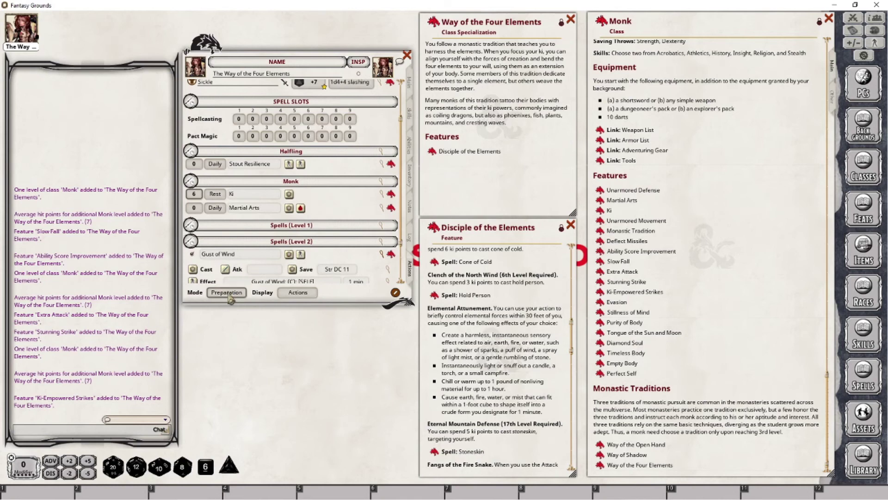
pyautogui.click(231, 293)
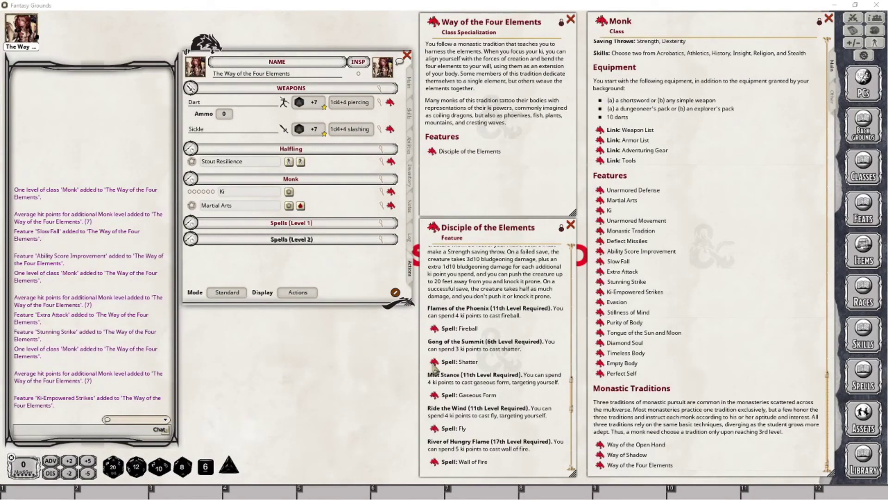
# Add the Shatter spell from the Gong of the Summit discipline to the character's actions and expand the level 2 spells
pyautogui.moveTo(434, 363); pyautogui.dragTo(275, 272)
pyautogui.click(195, 240)
pyautogui.scroll(-5, 284, 256)
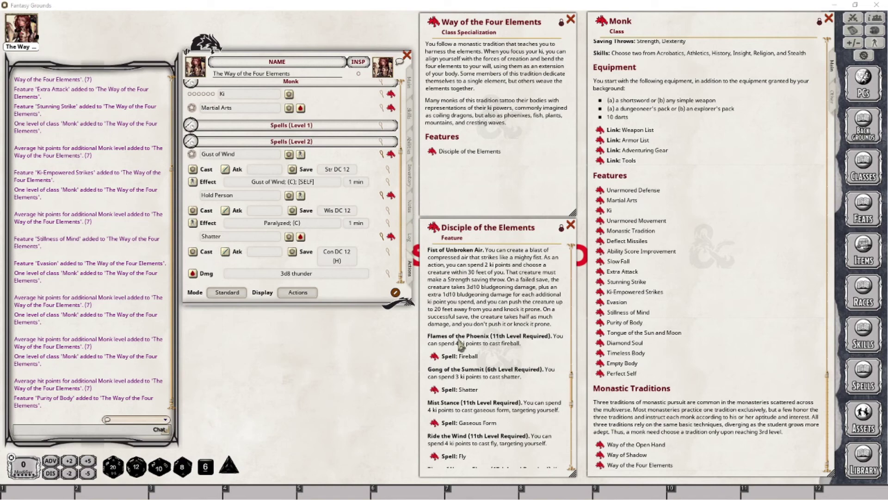
# Add the Fireball, Gaseous Form and Fly spells from the 11th-level disciplines to the character's actions
pyautogui.moveTo(435, 357); pyautogui.dragTo(280, 200)
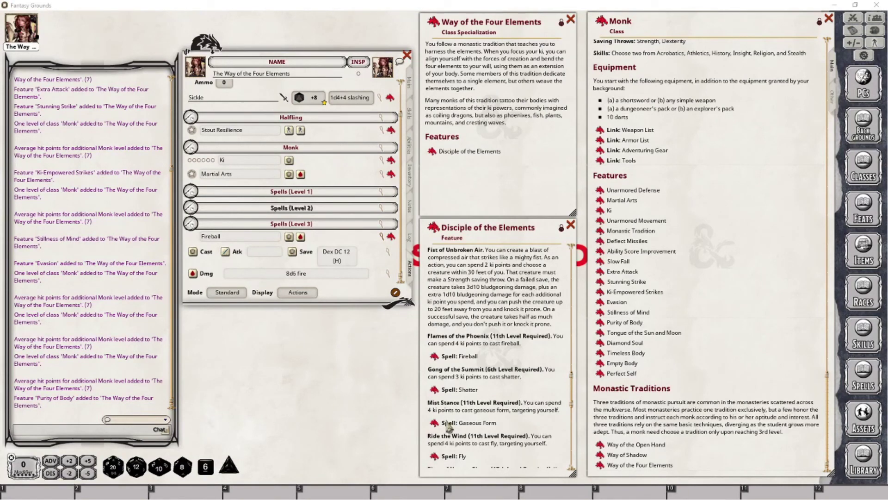
pyautogui.moveTo(435, 423); pyautogui.dragTo(289, 258)
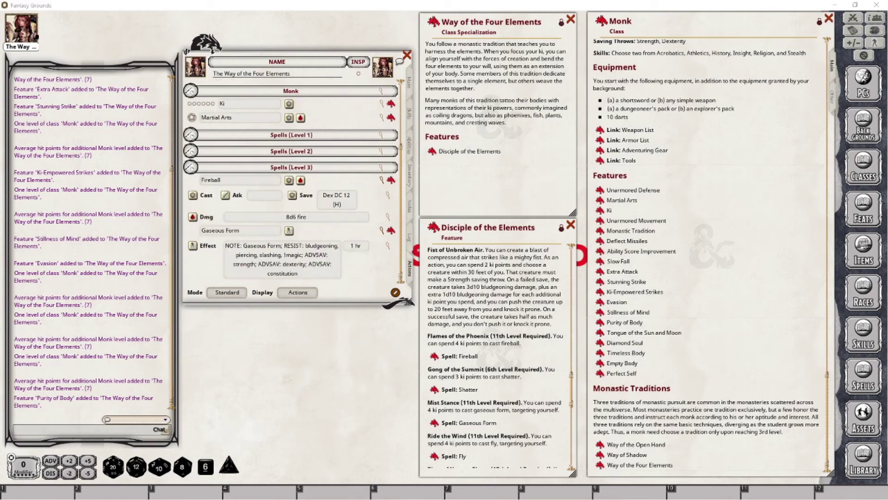
pyautogui.scroll(-3, 495, 356)
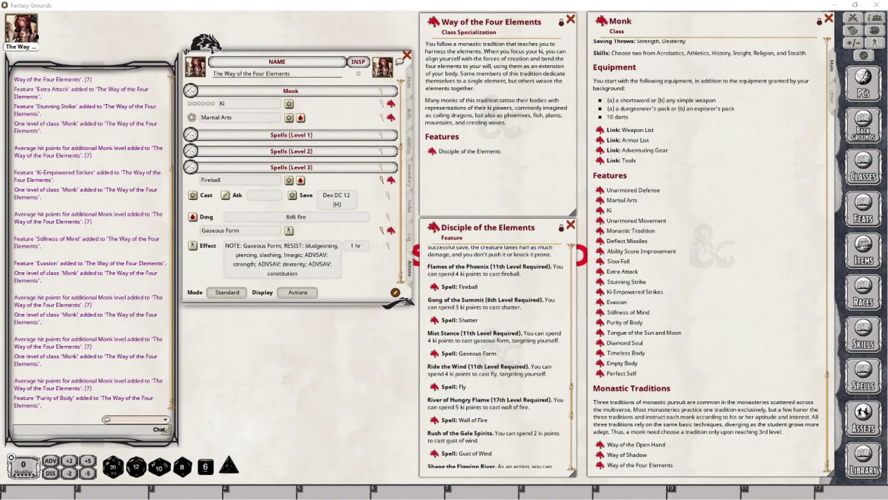
pyautogui.click(476, 391)
pyautogui.moveTo(436, 387); pyautogui.dragTo(329, 249)
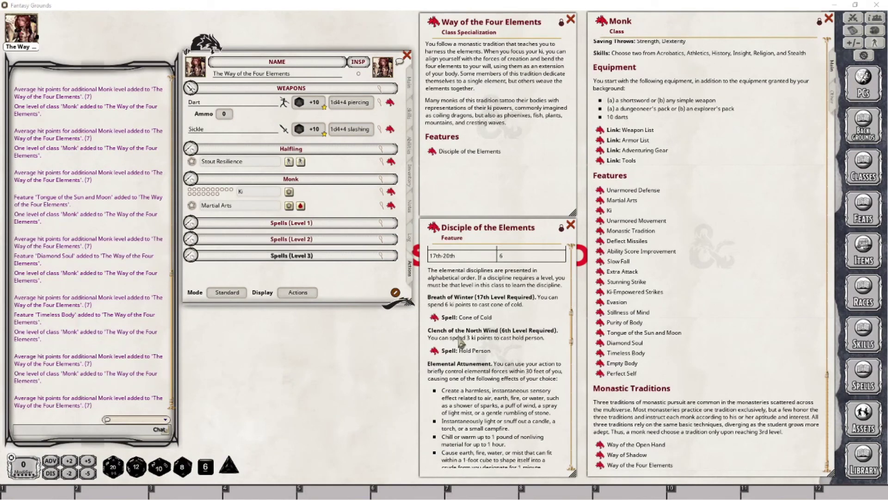
# Add Cone of Cold from Breath of Winter and Stoneskin from Eternal Mountain Defense to the character's actions
pyautogui.moveTo(439, 324); pyautogui.dragTo(275, 281)
pyautogui.scroll(-2, 274, 277)
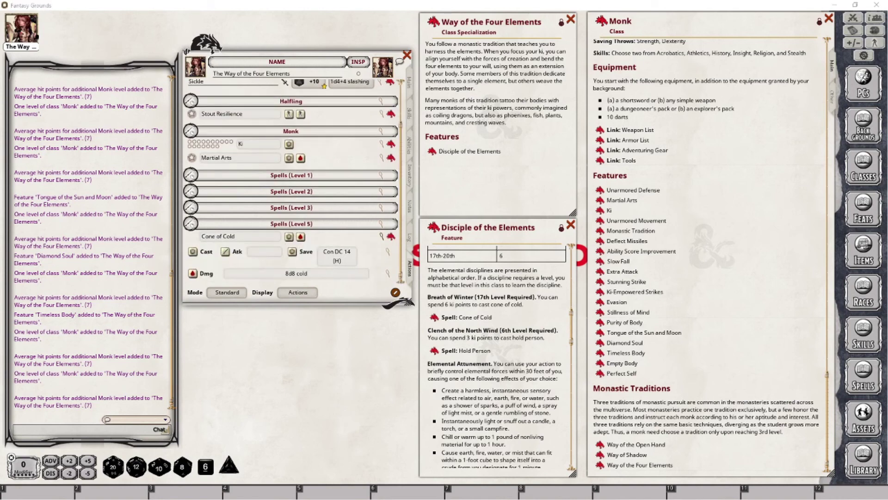
pyautogui.scroll(-4, 497, 356)
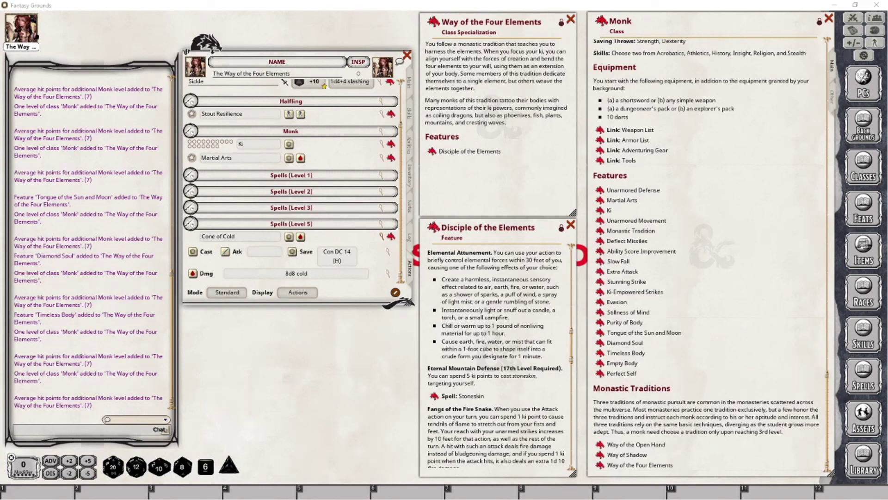
pyautogui.moveTo(435, 400); pyautogui.dragTo(263, 258)
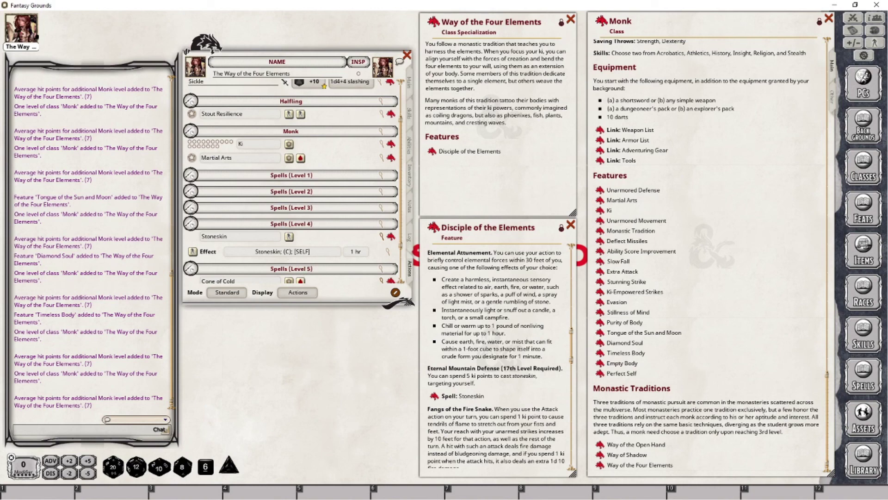
# Add Wall of Fire from River of Hungry Flame and Wall of Stone from Wave of Rolling Earth to the character's actions
pyautogui.scroll(-10, 495, 357)
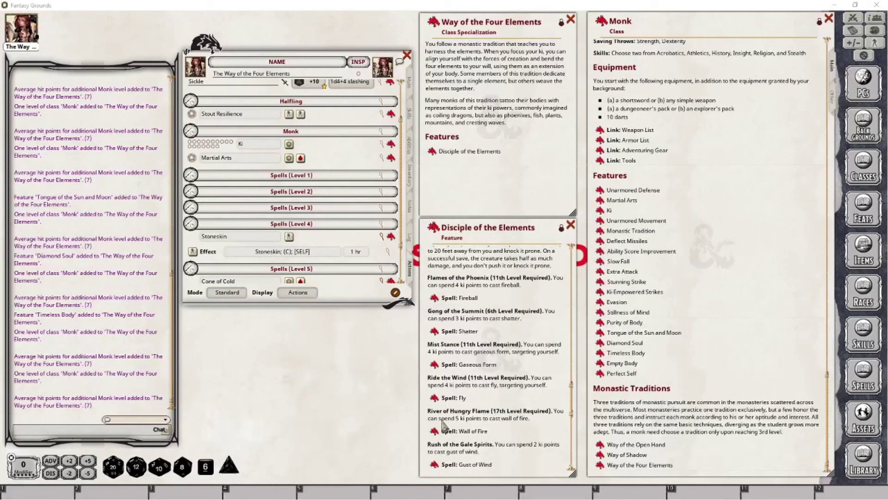
pyautogui.moveTo(434, 435); pyautogui.dragTo(260, 274)
pyautogui.scroll(-3, 351, 247)
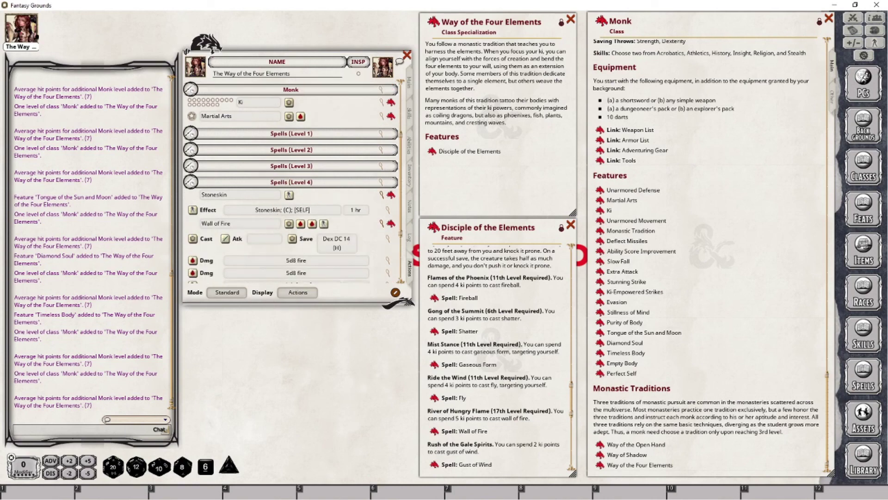
pyautogui.scroll(-5, 495, 356)
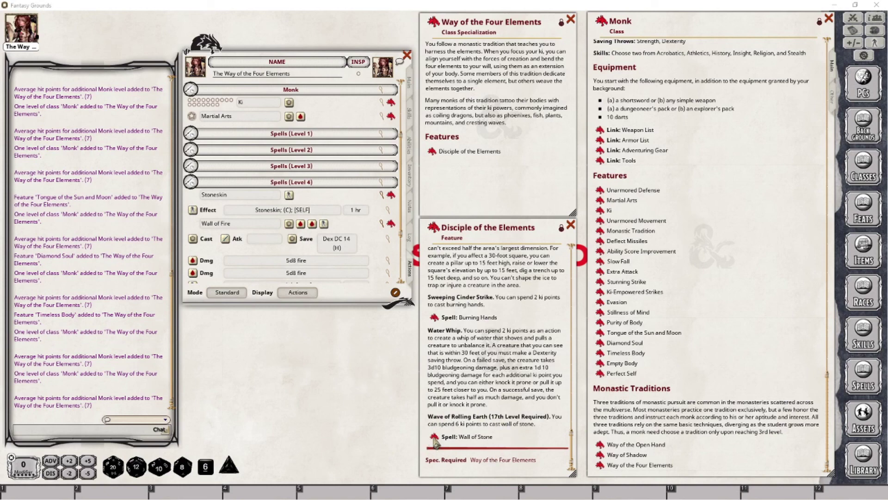
pyautogui.scroll(-3, 301, 263)
pyautogui.scroll(-2, 302, 263)
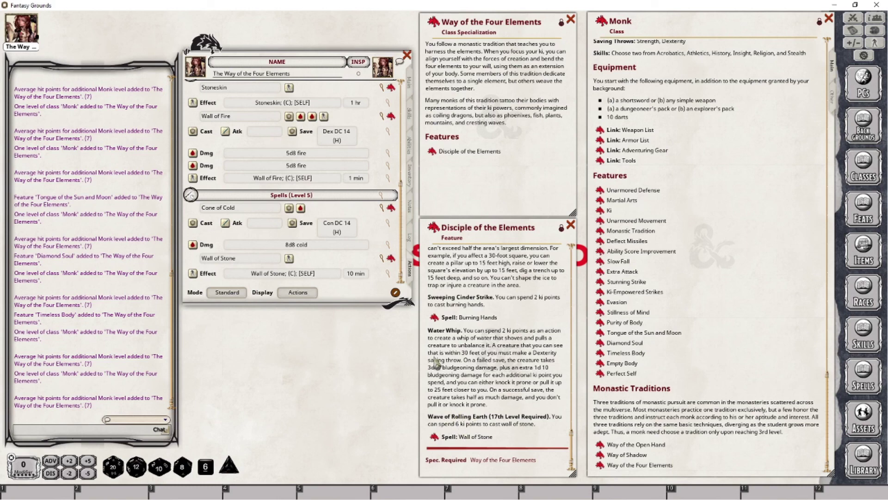
pyautogui.scroll(3, 472, 375)
pyautogui.scroll(5, 475, 368)
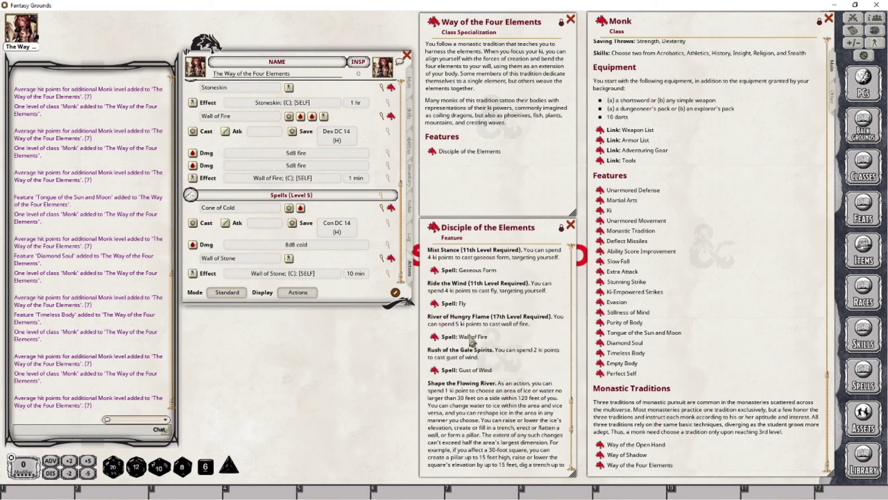